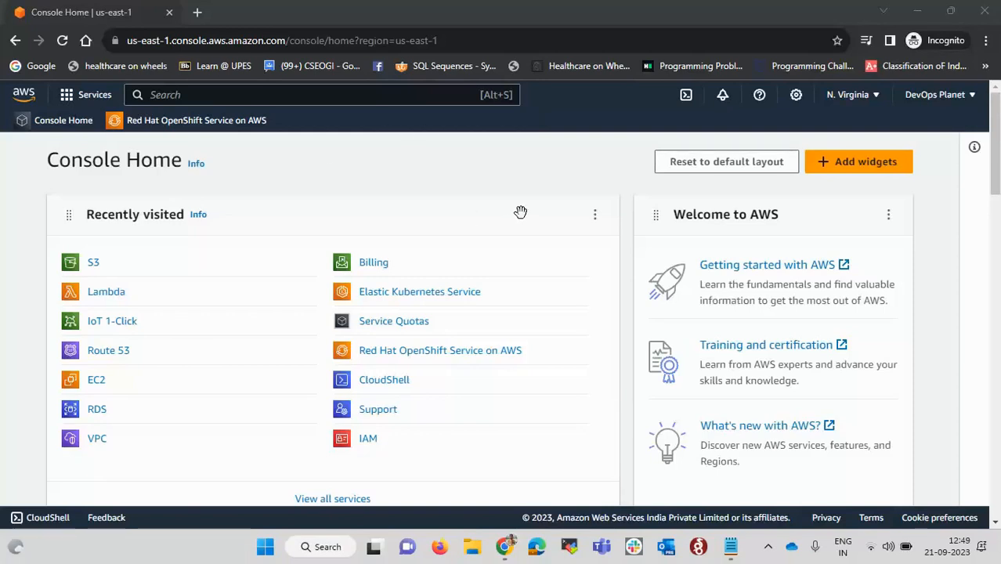
# Search the AWS services for s3 and open the S3 service
pyautogui.click(268, 94)
pyautogui.write('s3')
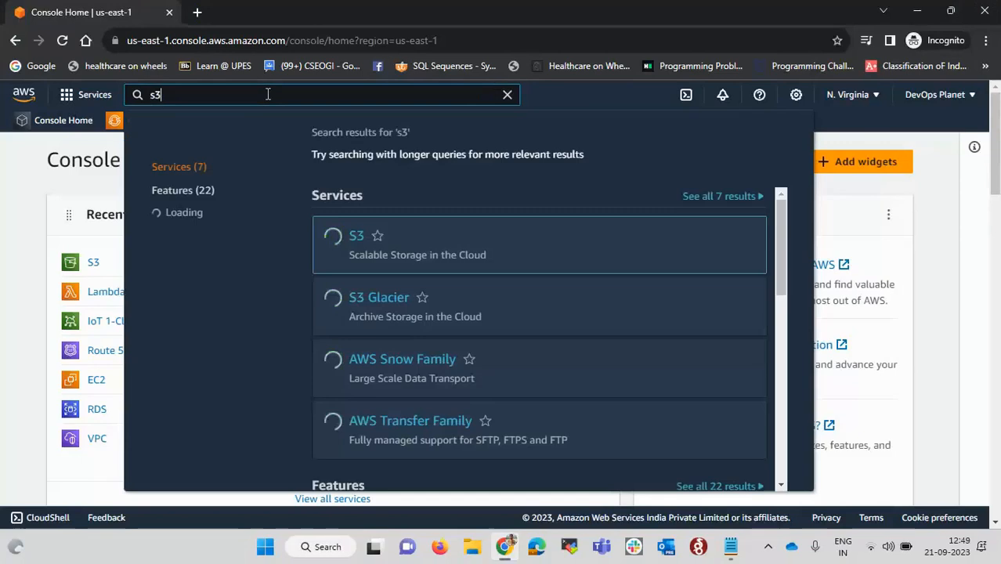
pyautogui.moveTo(354, 239)
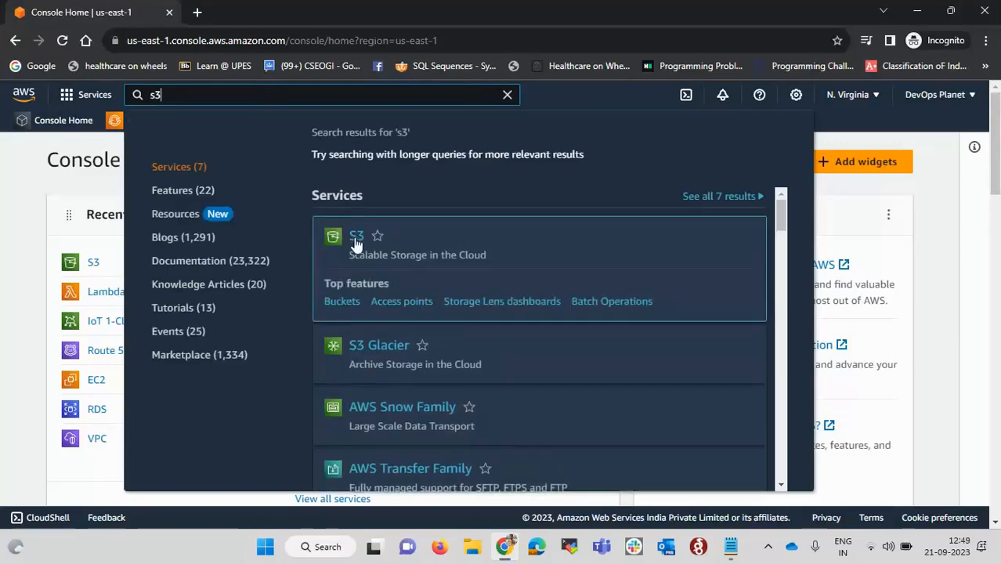
pyautogui.click(357, 238)
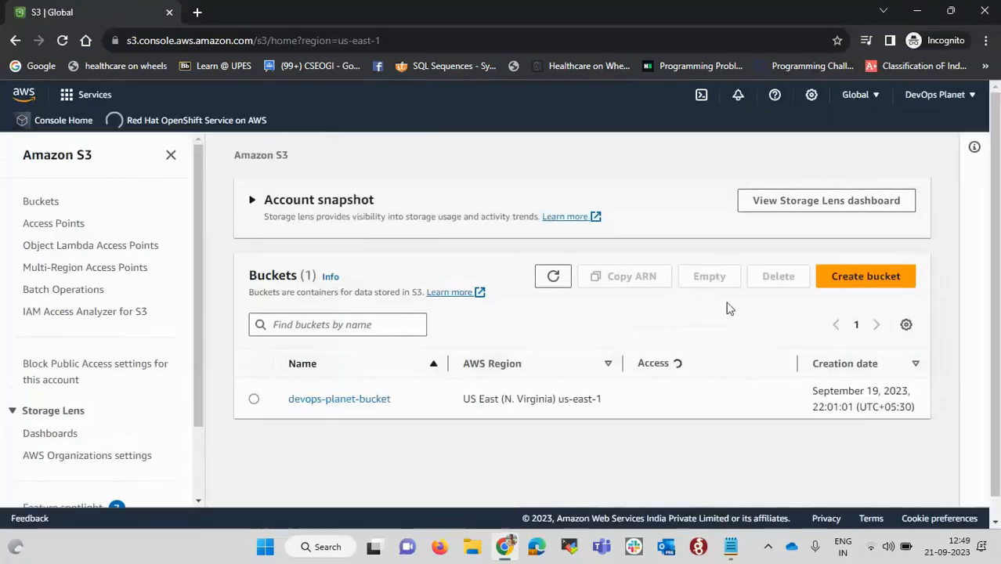
# Try to create a new bucket named demo-bucket with the default settings
pyautogui.click(880, 282)
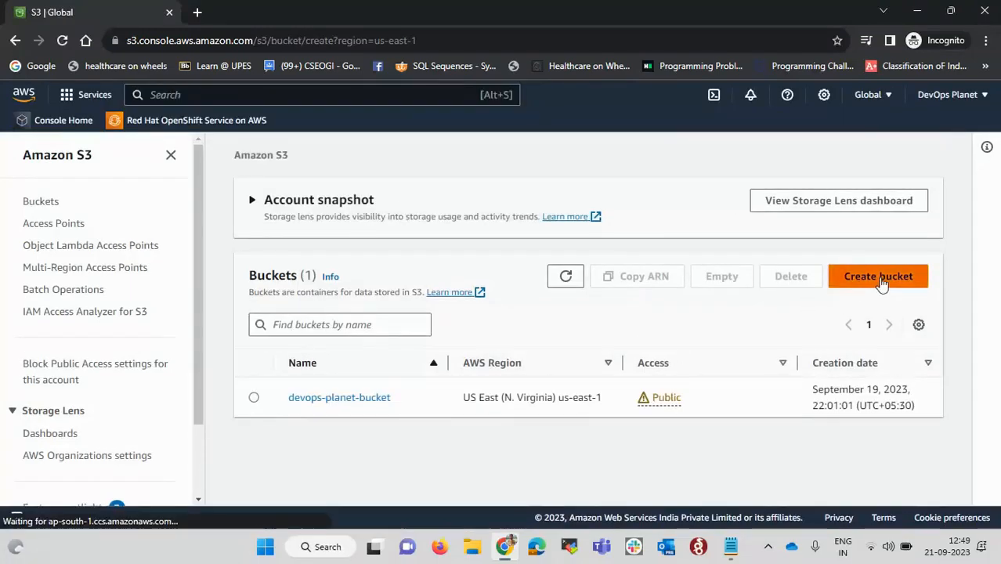
pyautogui.click(264, 333)
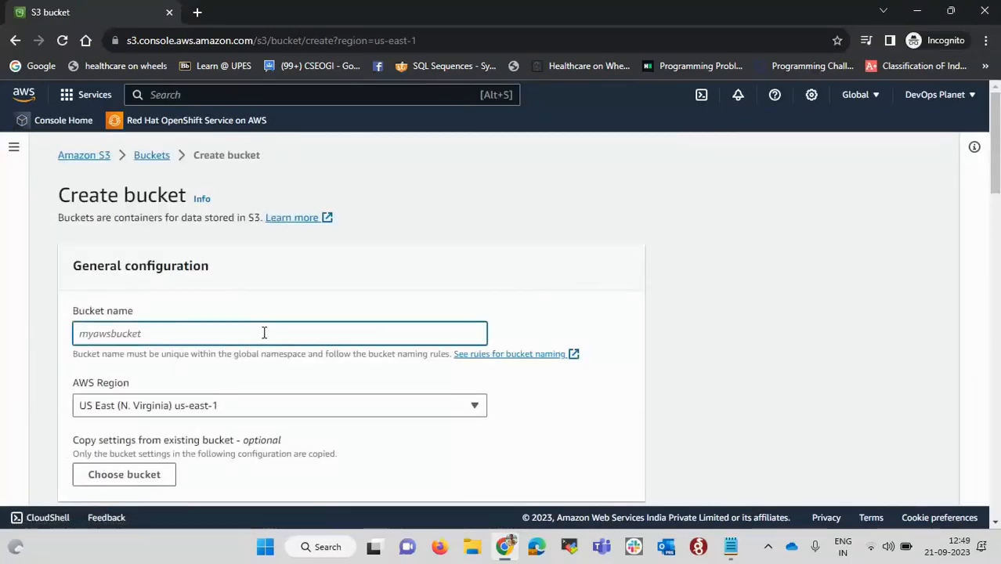
pyautogui.write('demo-bucket')
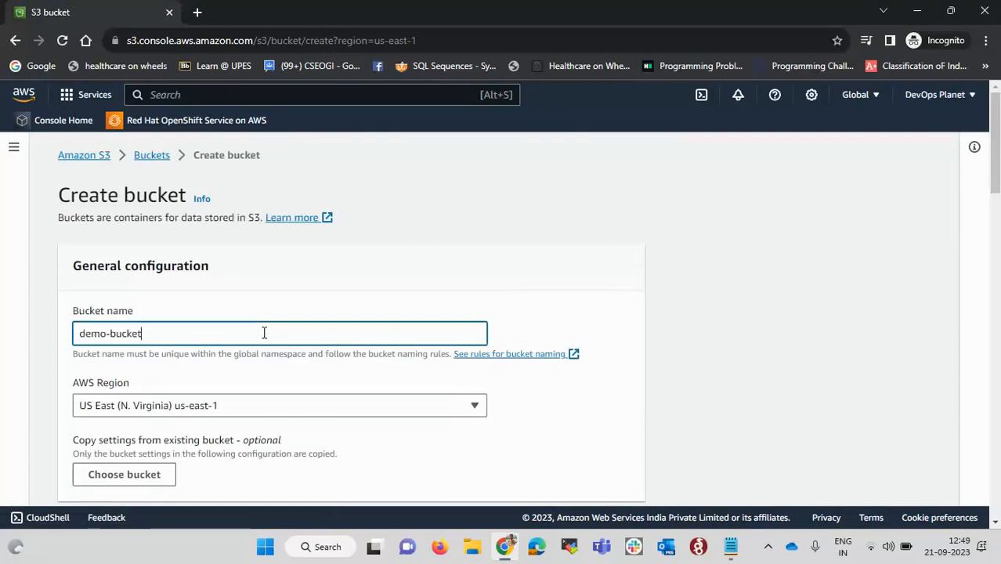
pyautogui.click(317, 292)
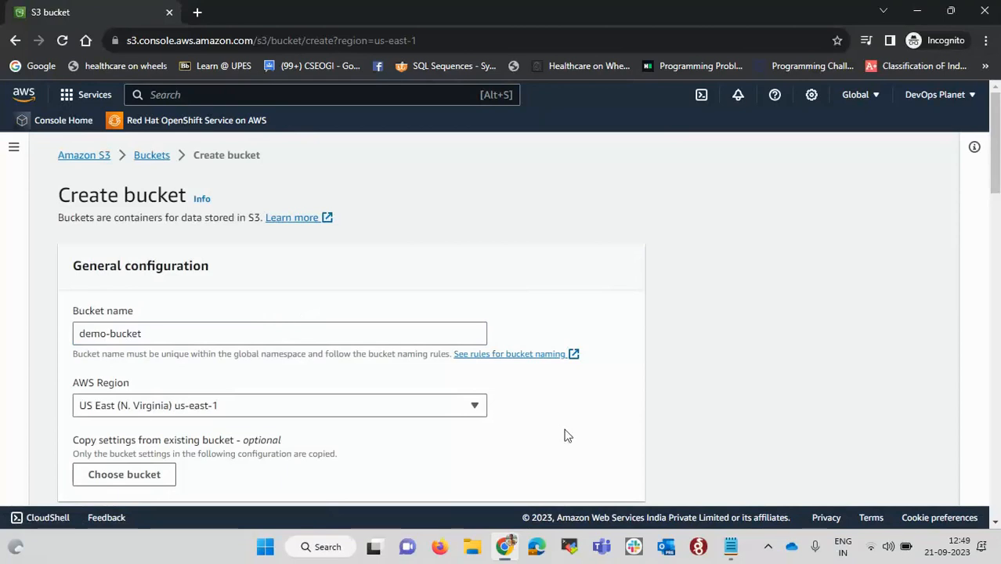
pyautogui.scroll(-15, 561, 431)
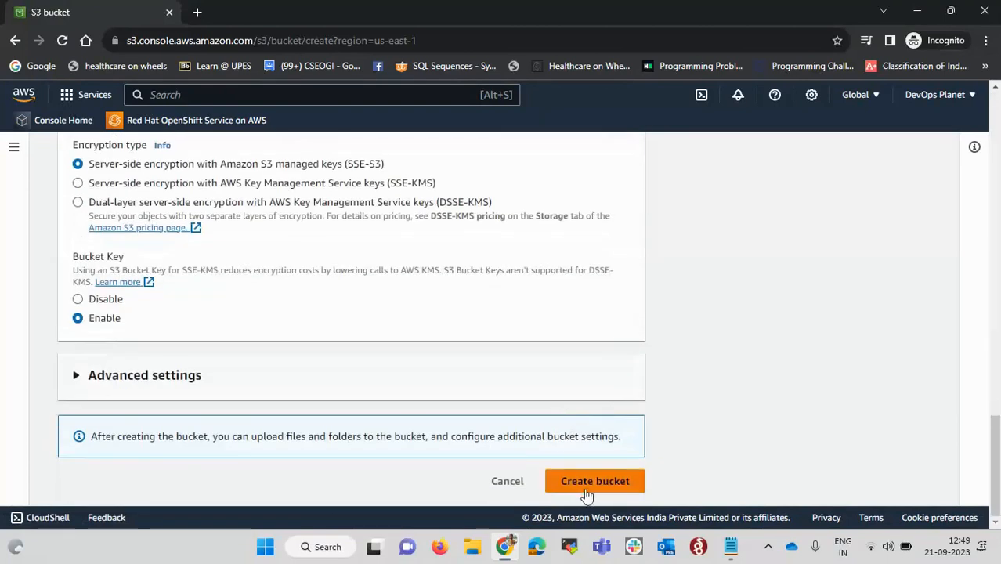
pyautogui.click(595, 482)
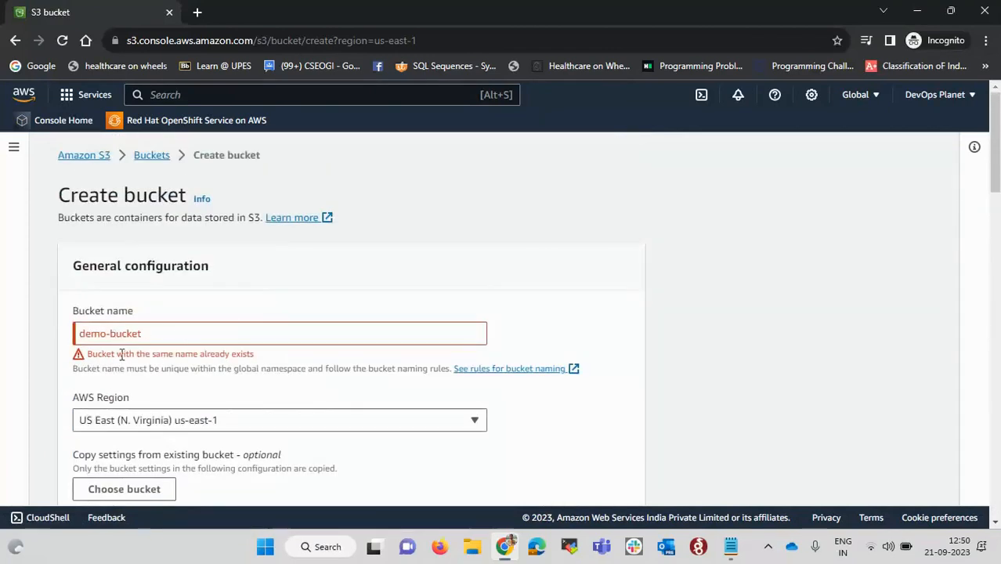
# Try demo-bucket123 as the bucket name
pyautogui.click(213, 337)
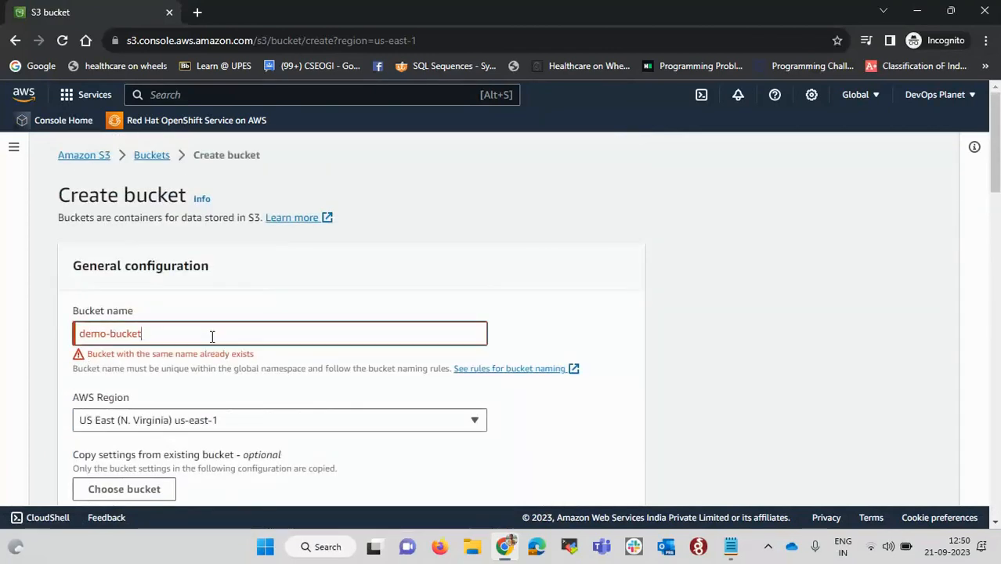
pyautogui.write('123')
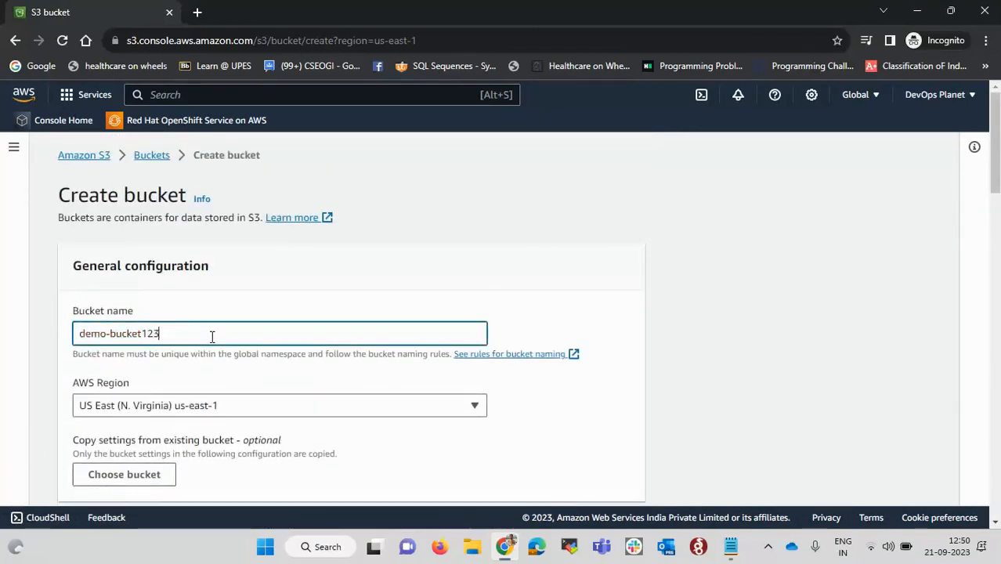
pyautogui.click(360, 278)
pyautogui.scroll(-3, 459, 390)
pyautogui.scroll(2, 459, 389)
# Change the bucket name to demo-bucketdemo and create the bucket with the default settings
pyautogui.click(184, 268)
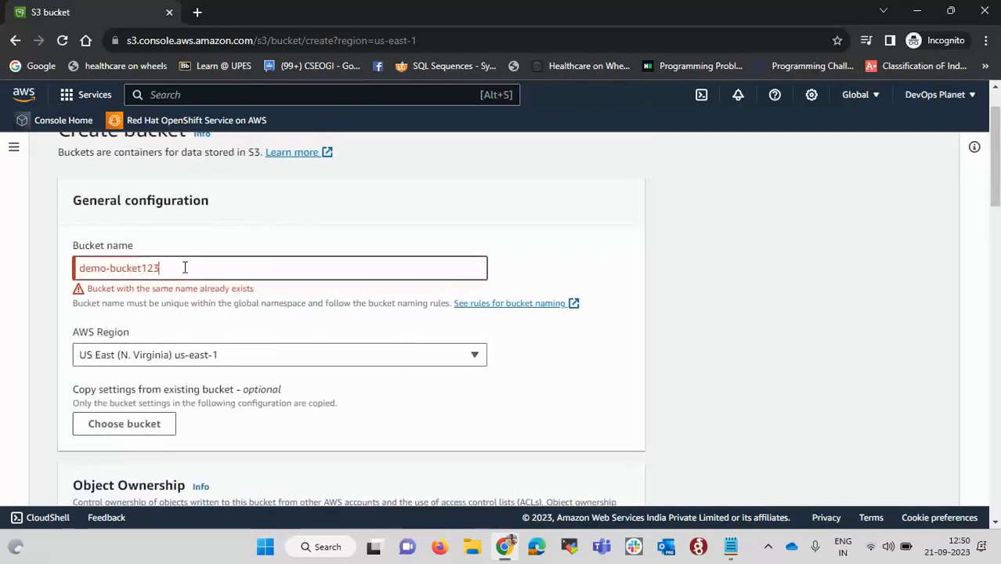
pyautogui.press('BackSpace')
pyautogui.press('BackSpace')
pyautogui.press('BackSpace')
pyautogui.write('demo')
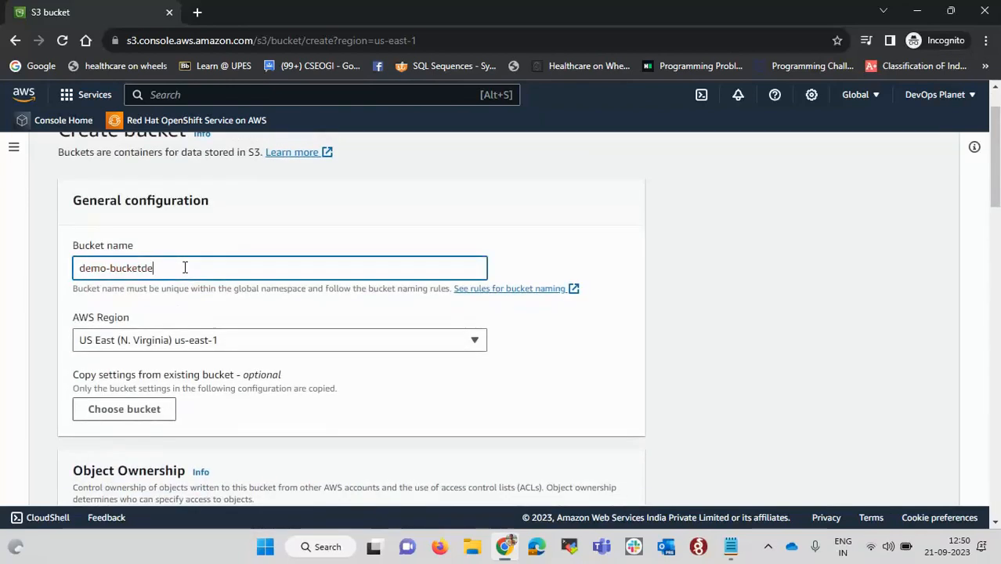
pyautogui.click(241, 238)
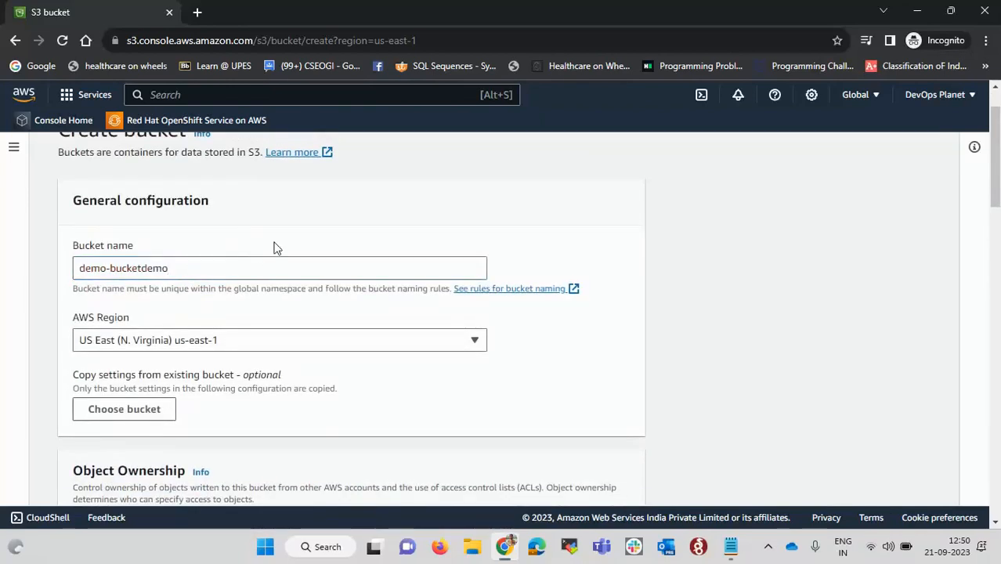
pyautogui.scroll(-15, 483, 327)
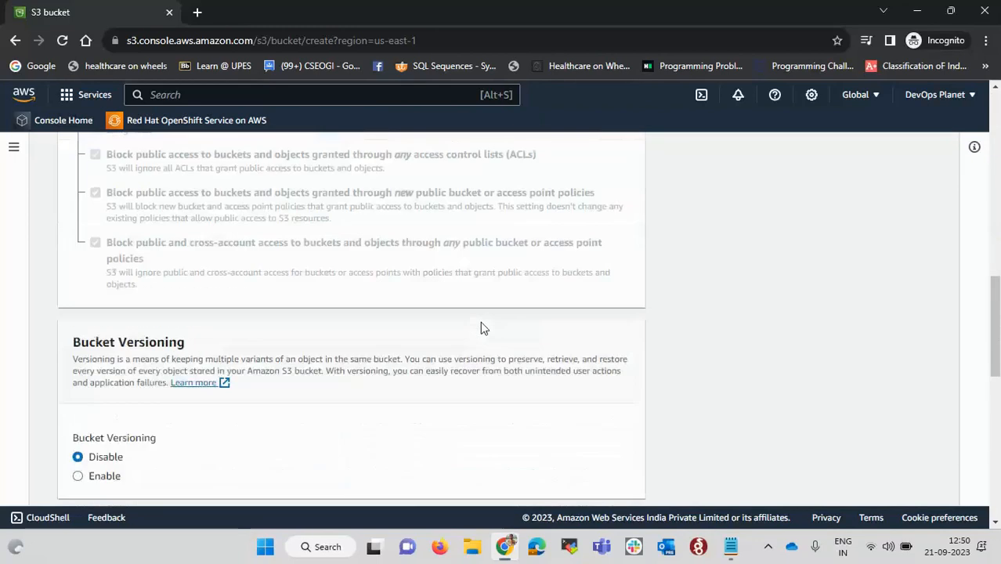
pyautogui.click(587, 490)
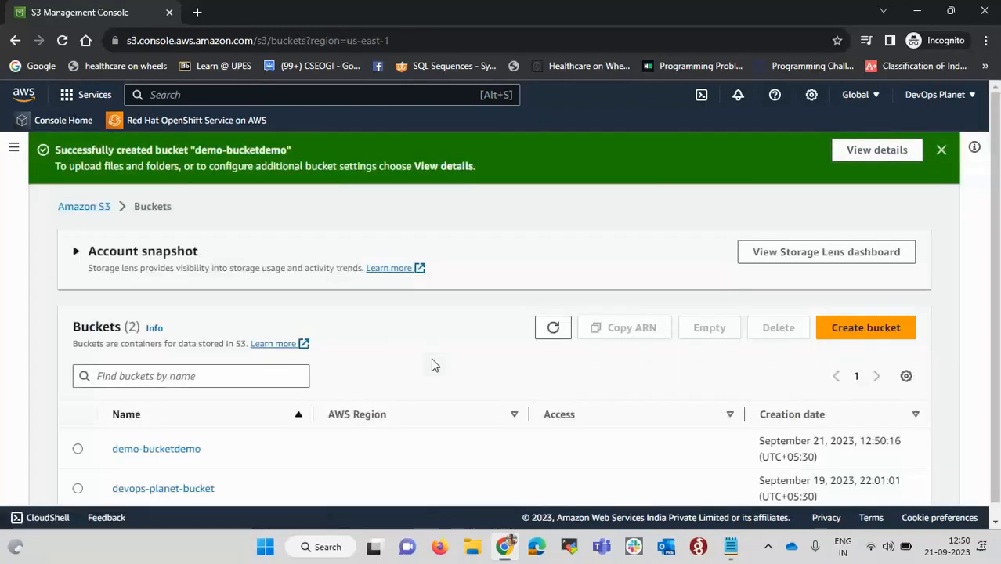
# Dismiss the creation notice and go to the static website hosting section in the properties of demo-bucketdemo
pyautogui.click(941, 149)
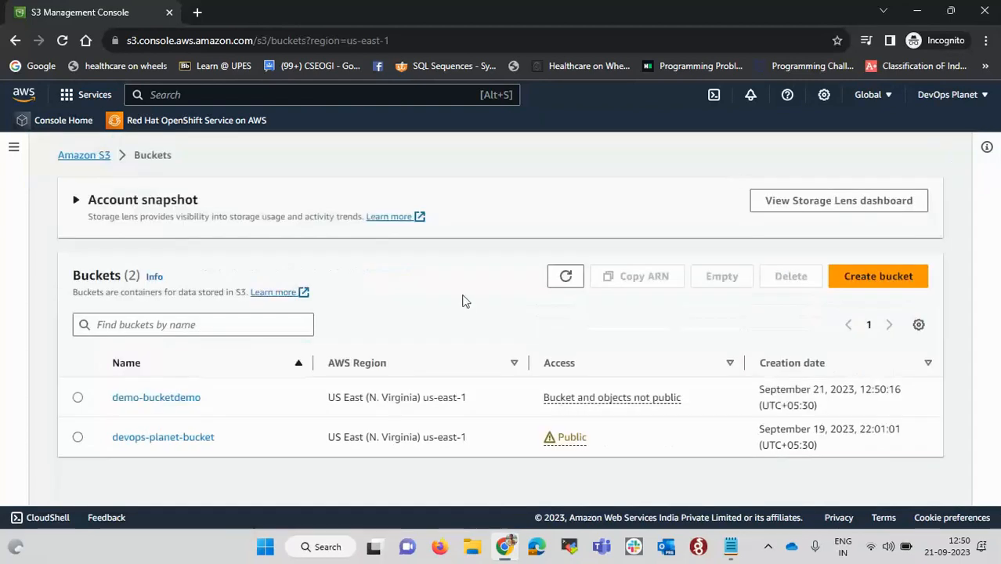
pyautogui.click(164, 403)
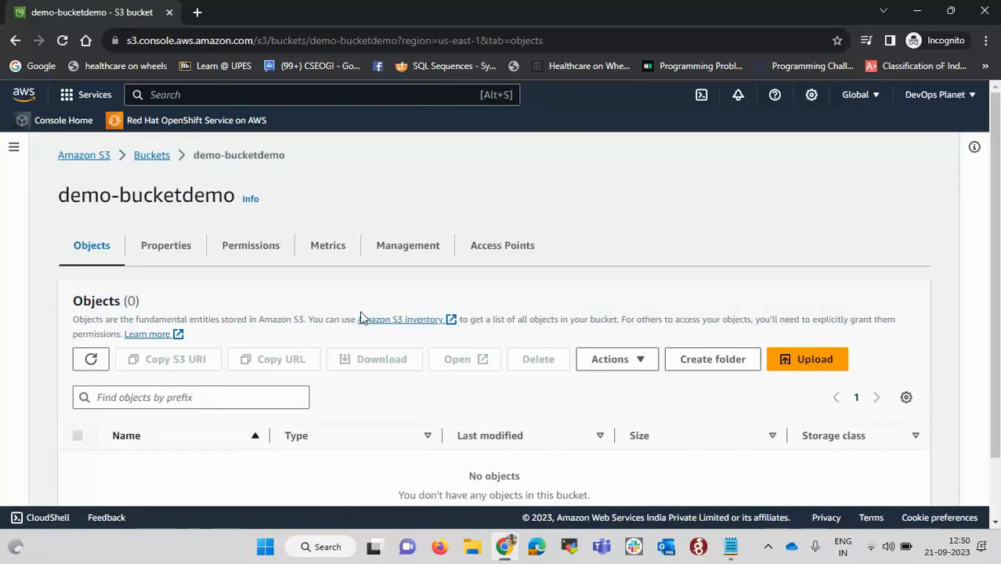
pyautogui.click(172, 254)
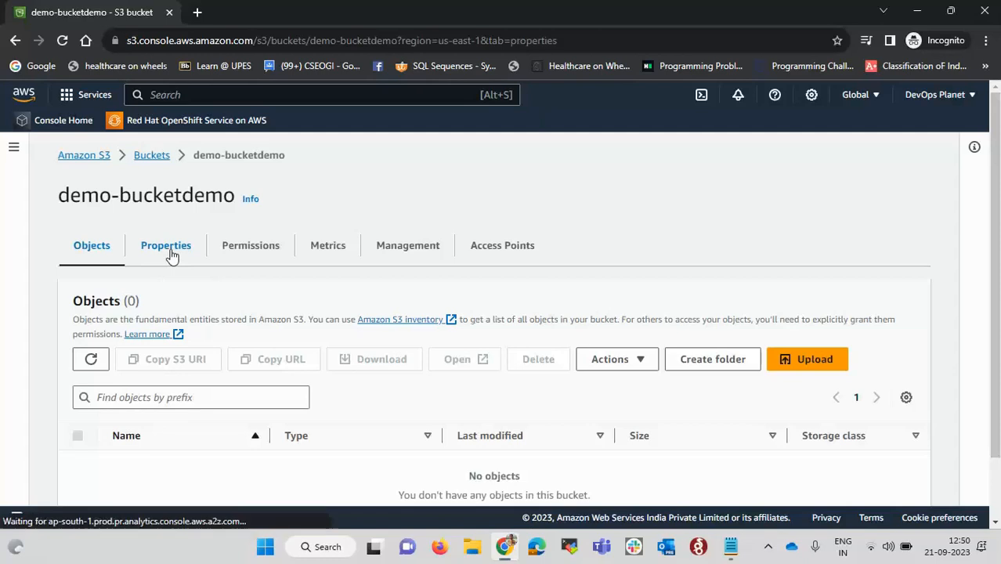
pyautogui.scroll(-3, 305, 369)
pyautogui.scroll(-15, 305, 373)
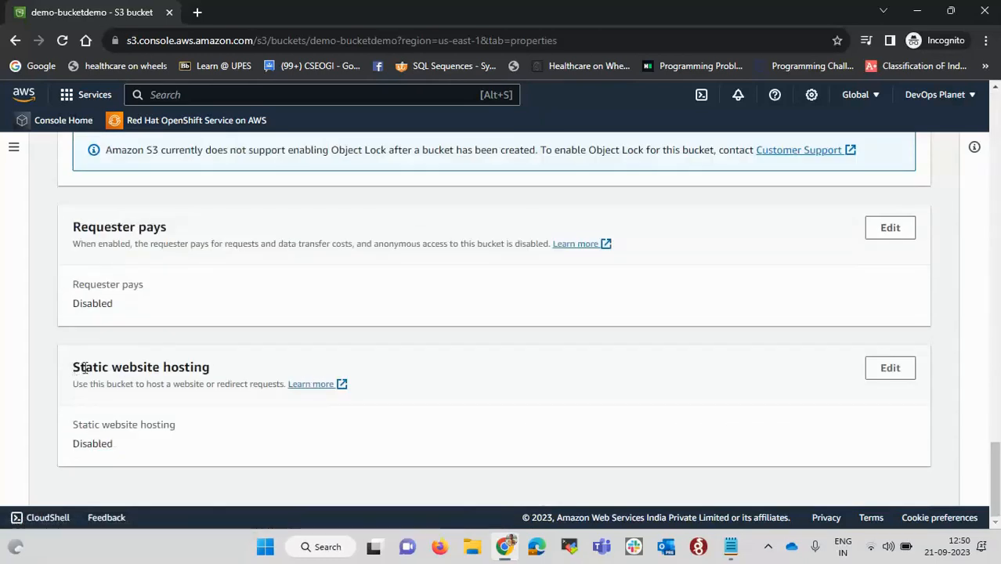
pyautogui.moveTo(72, 367); pyautogui.dragTo(210, 373)
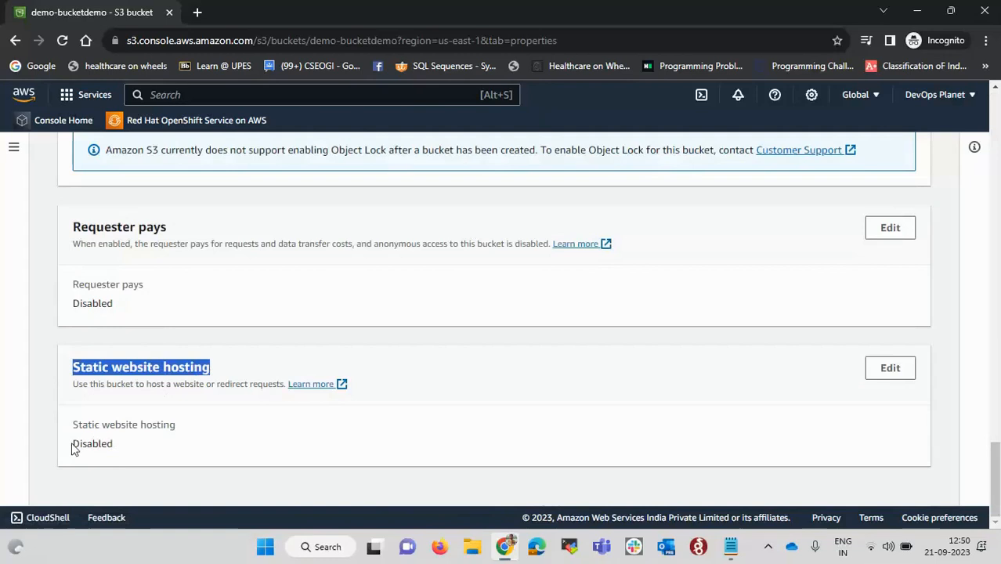
pyautogui.moveTo(73, 444); pyautogui.dragTo(116, 447)
# Enable static website hosting for the bucket with index.html as the index document and save the changes
pyautogui.click(900, 375)
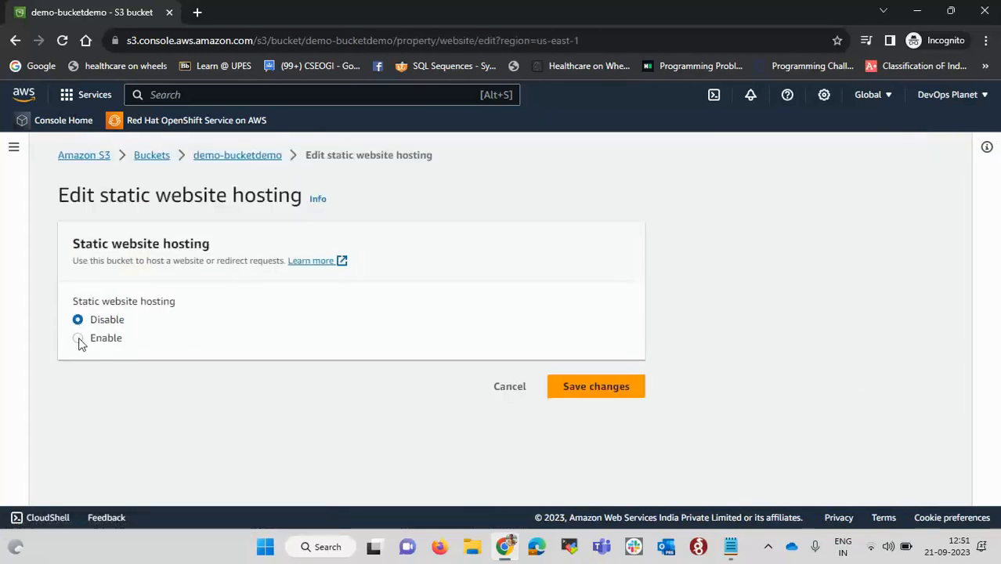
pyautogui.click(78, 338)
pyautogui.scroll(-3, 329, 357)
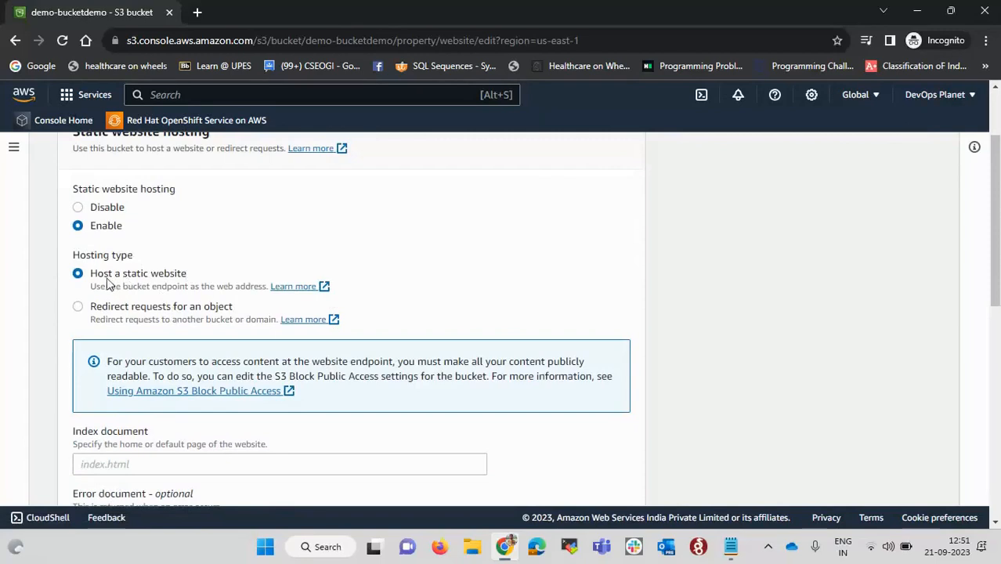
pyautogui.scroll(-4, 189, 284)
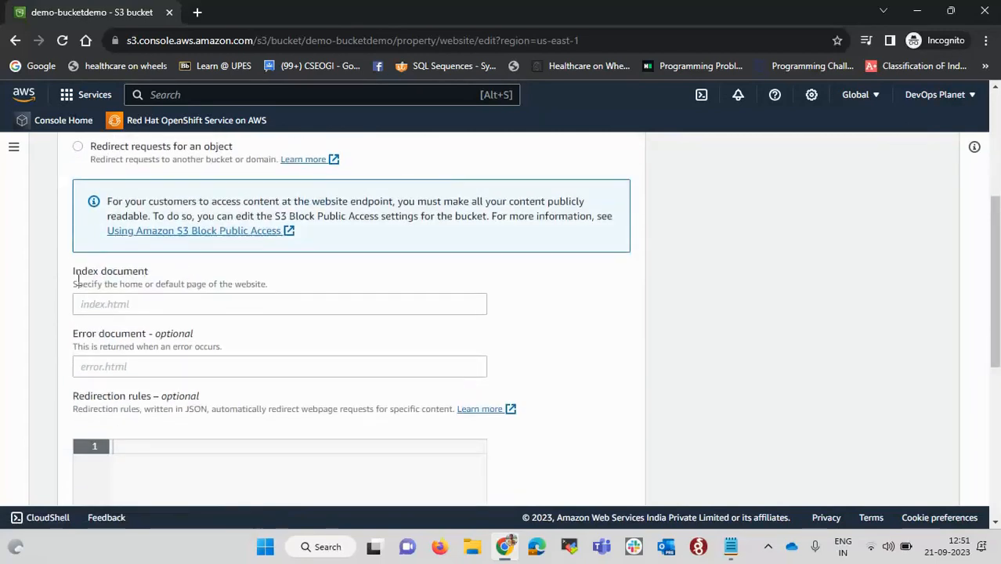
pyautogui.moveTo(73, 271); pyautogui.dragTo(151, 272)
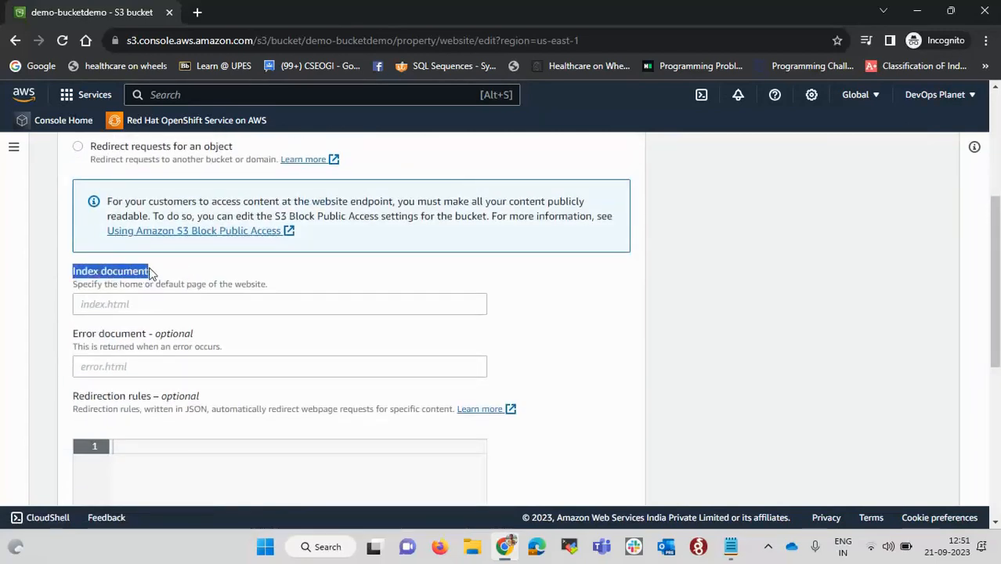
pyautogui.click(167, 305)
pyautogui.write('index.html')
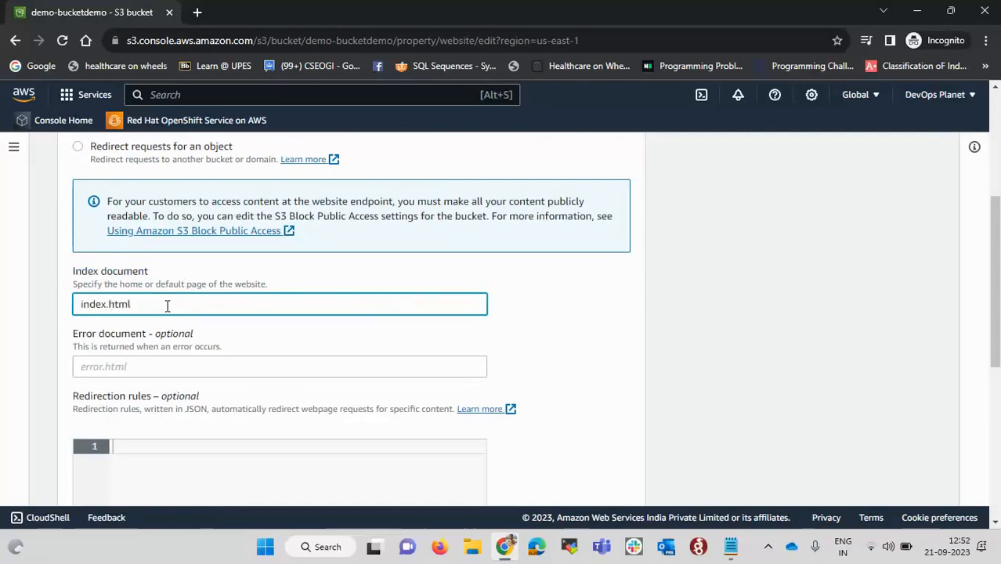
pyautogui.click(540, 357)
pyautogui.scroll(-5, 542, 358)
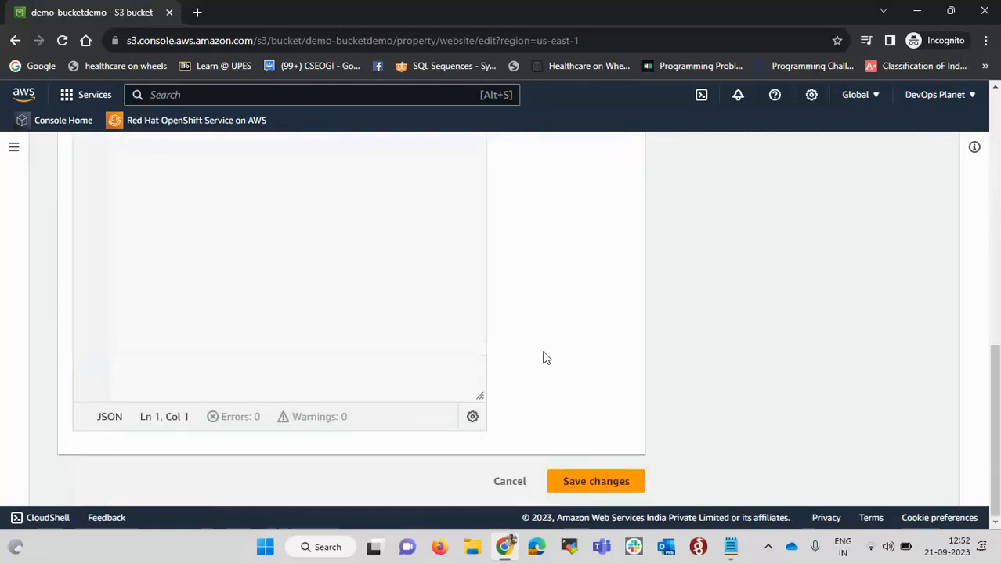
pyautogui.click(593, 481)
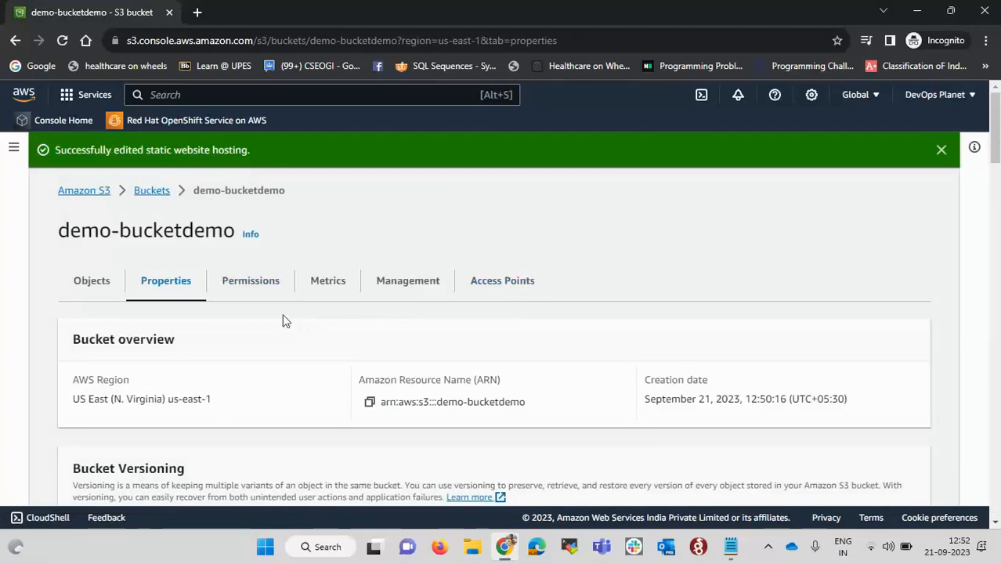
# Start an upload to demo-bucketdemo and add the index HTML file from the images folder
pyautogui.click(91, 282)
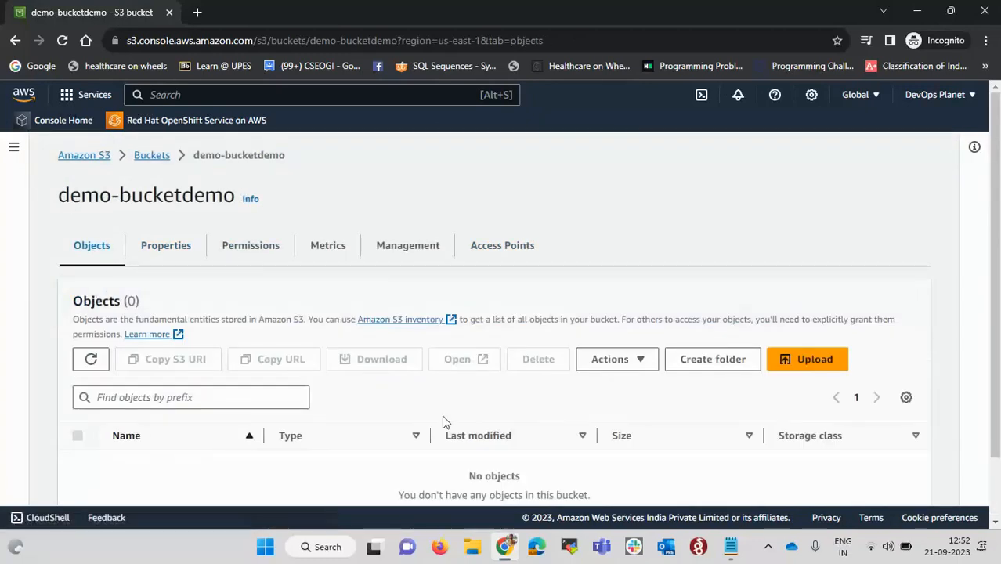
pyautogui.scroll(-2, 443, 423)
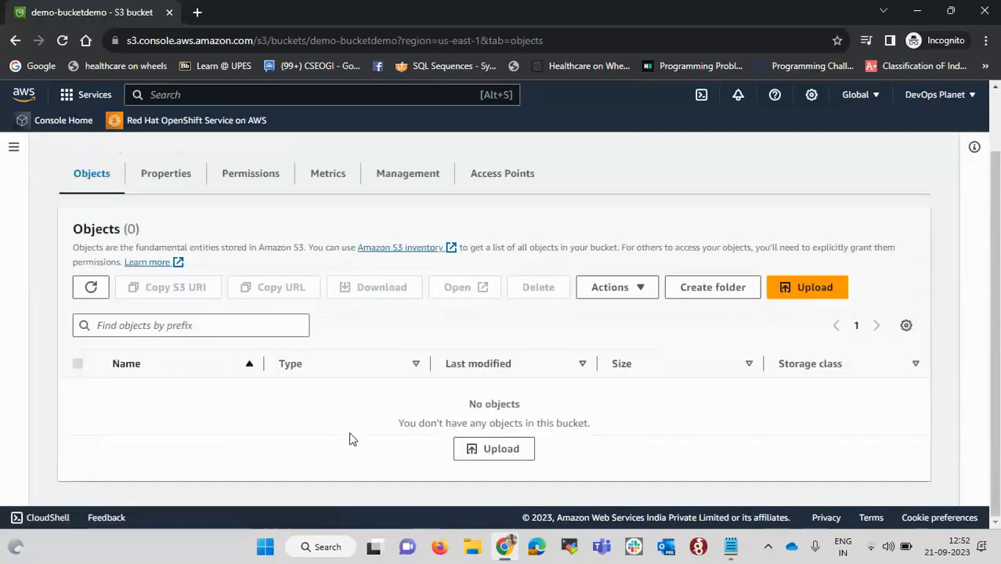
pyautogui.click(814, 290)
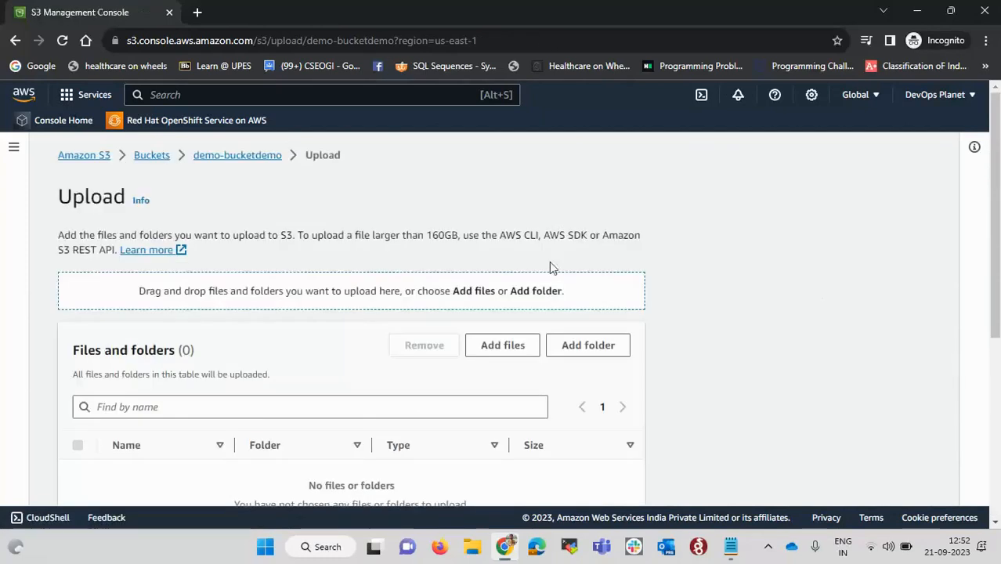
pyautogui.click(501, 350)
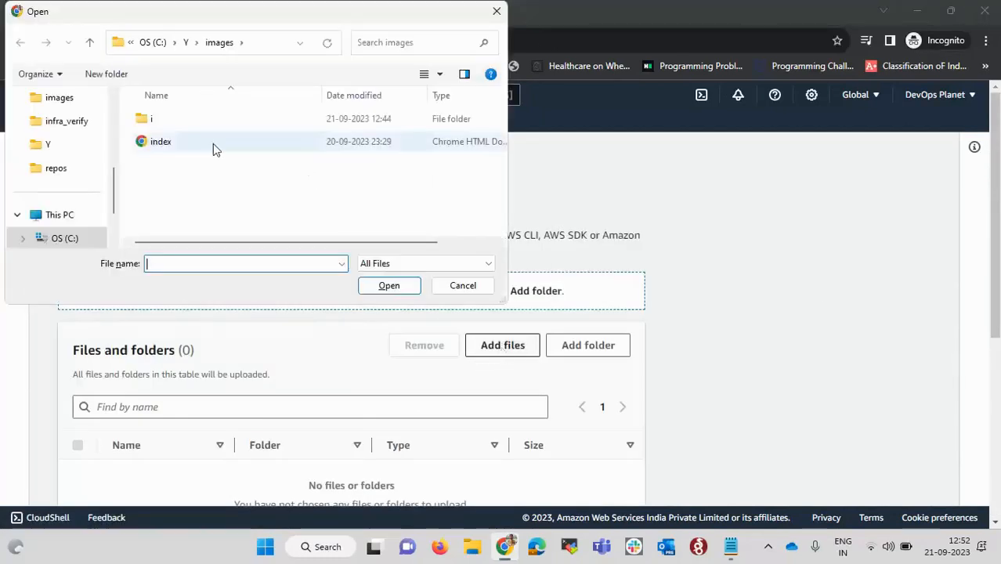
pyautogui.click(173, 143)
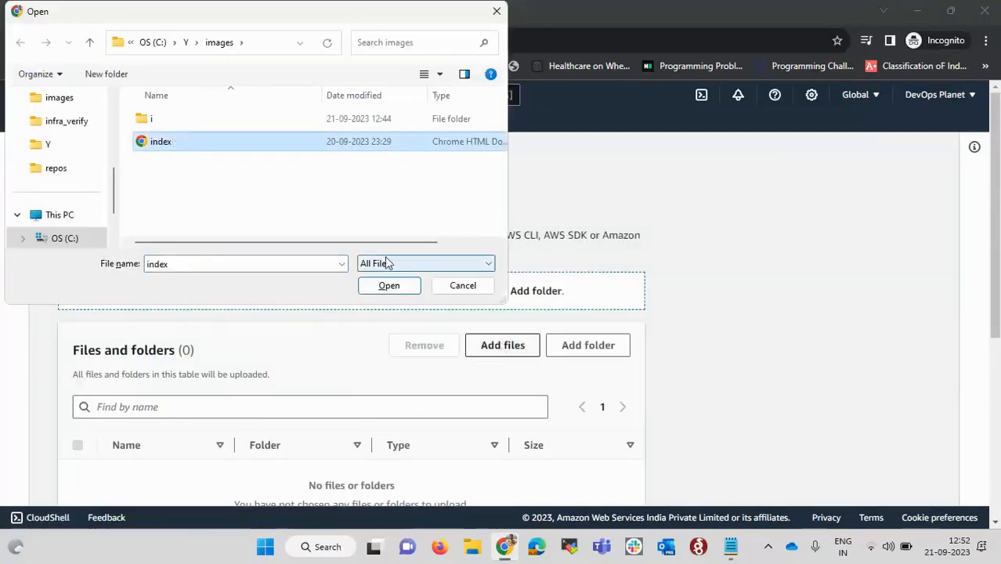
pyautogui.click(385, 286)
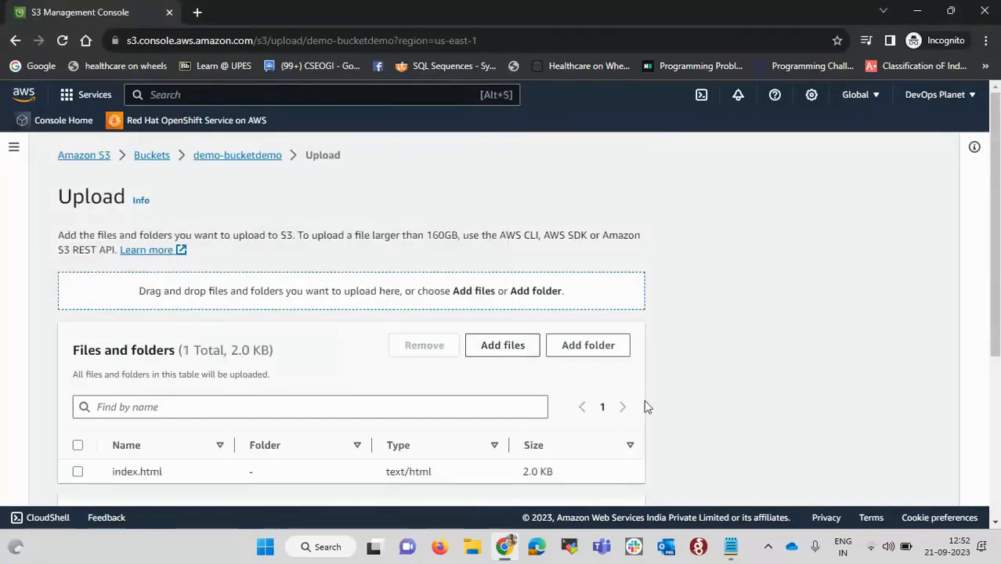
# Upload index.html to the bucket, check the upload status and close the status page
pyautogui.scroll(-2, 643, 401)
pyautogui.scroll(-3, 349, 371)
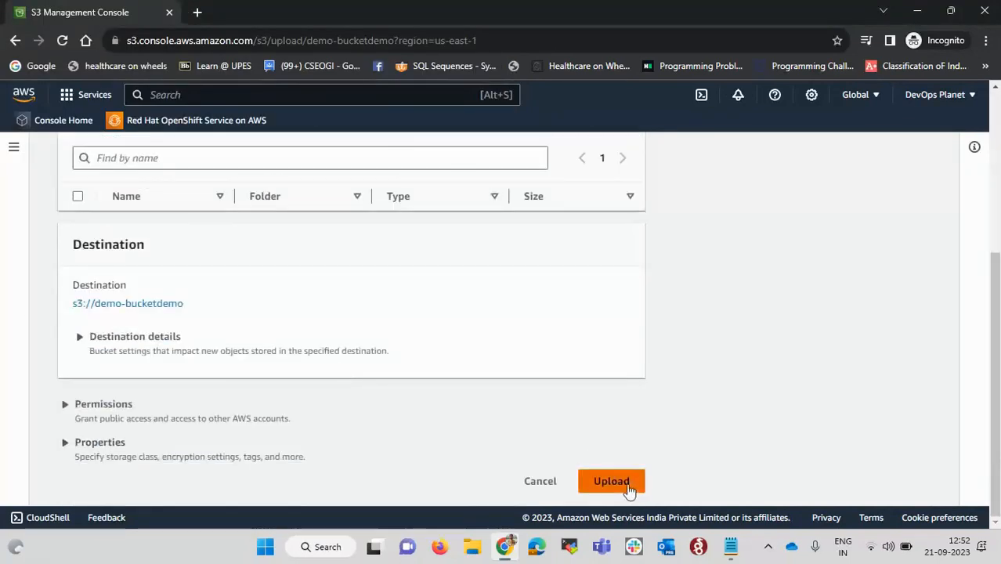
pyautogui.click(624, 481)
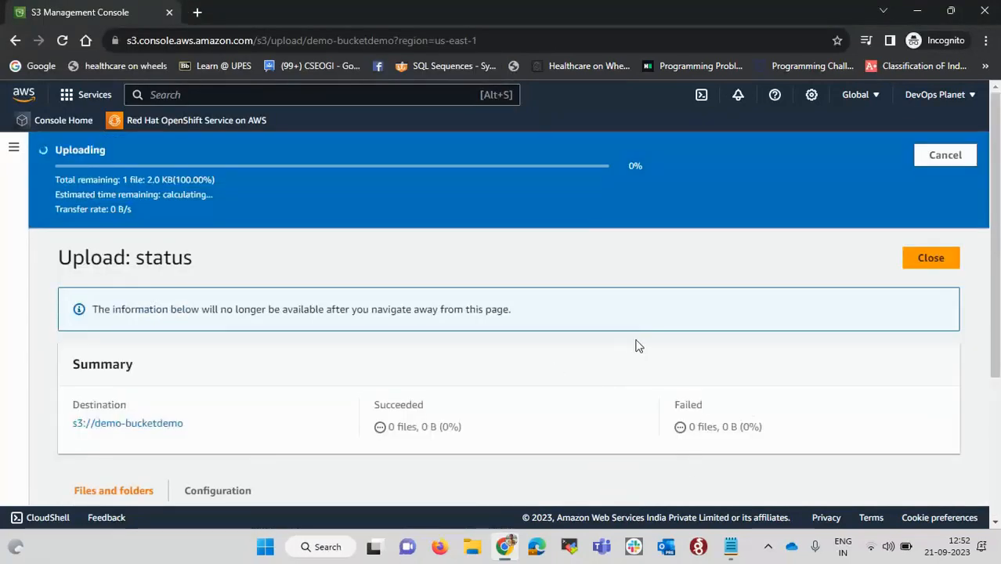
pyautogui.scroll(-3, 636, 345)
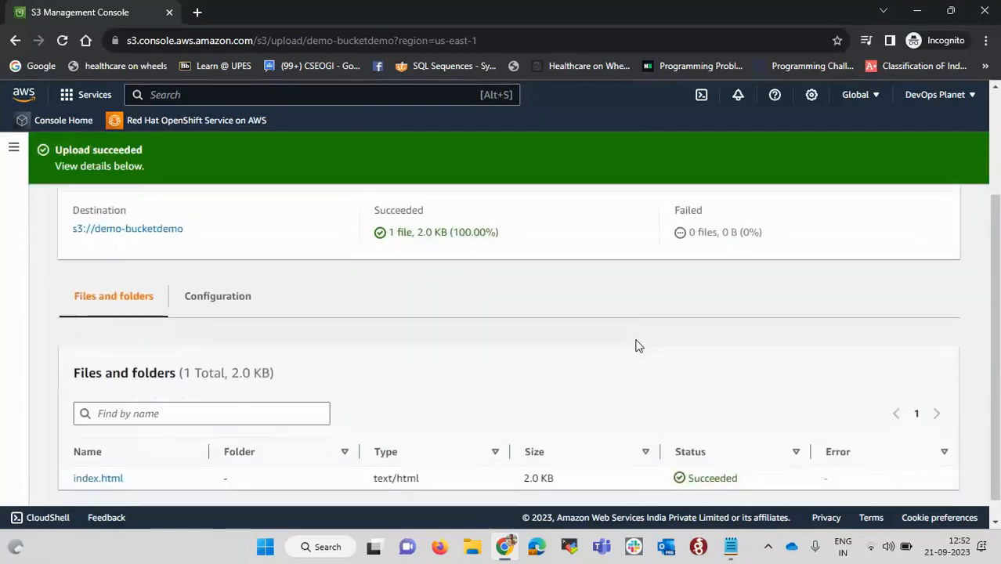
pyautogui.scroll(3, 333, 327)
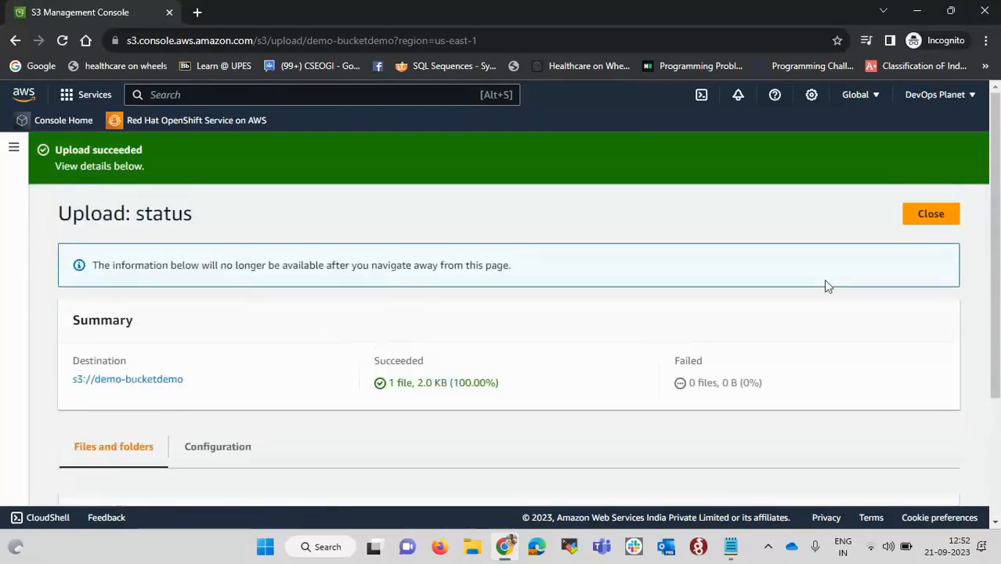
pyautogui.click(944, 214)
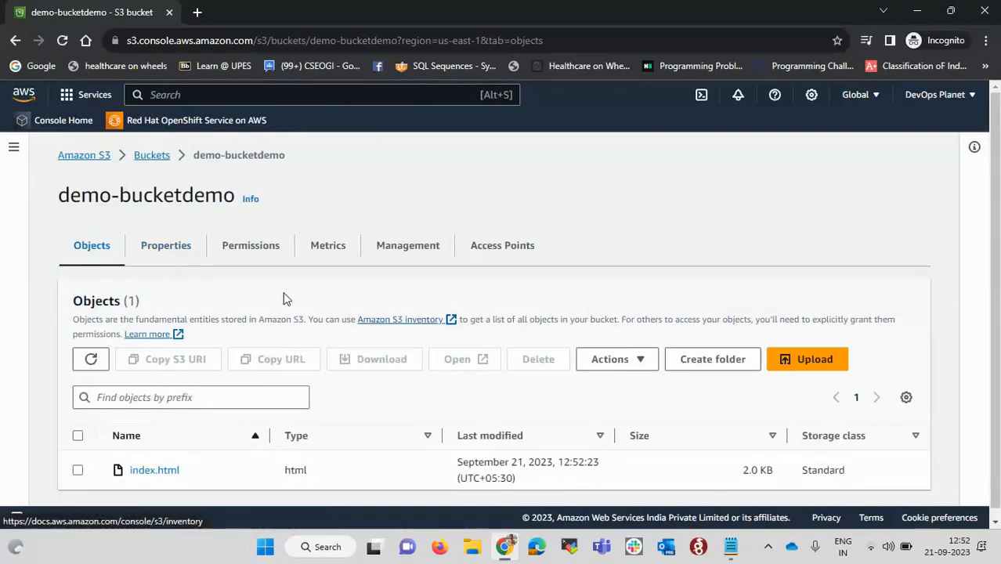
# Open the bucket website endpoint from the static website hosting properties and examine the page it returns
pyautogui.click(172, 255)
pyautogui.scroll(-15, 458, 383)
pyautogui.scroll(-10, 458, 383)
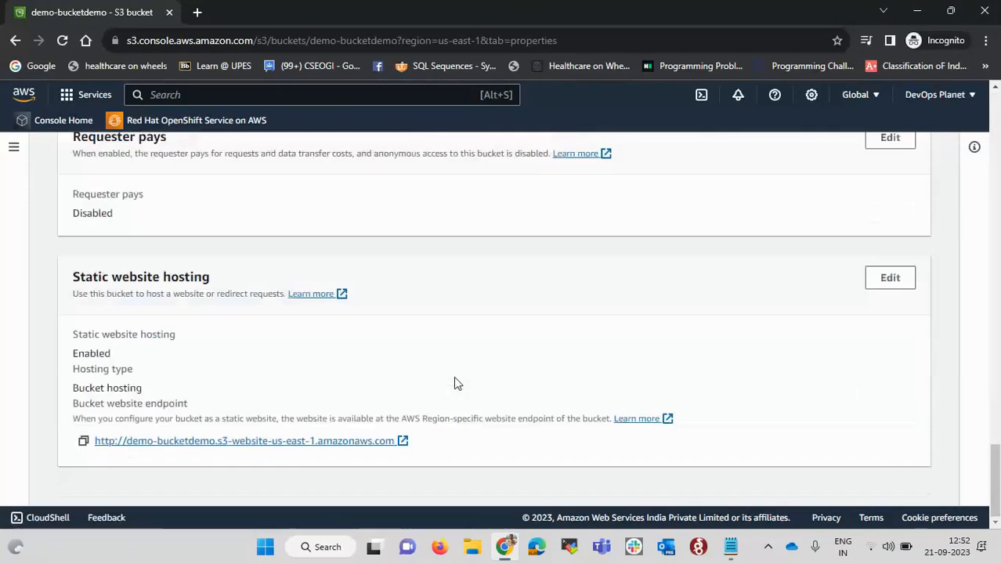
pyautogui.moveTo(73, 278); pyautogui.dragTo(216, 283)
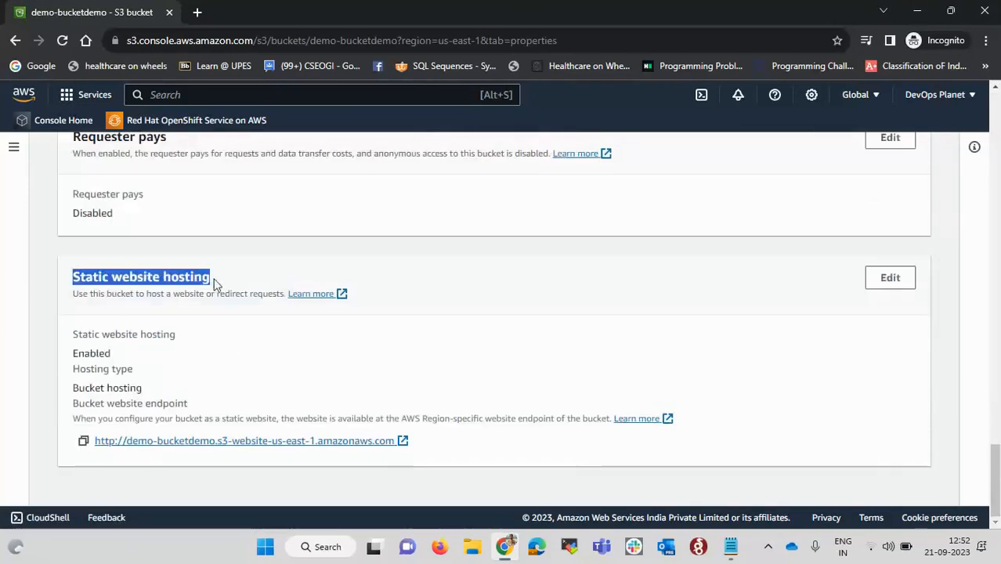
pyautogui.click(308, 444)
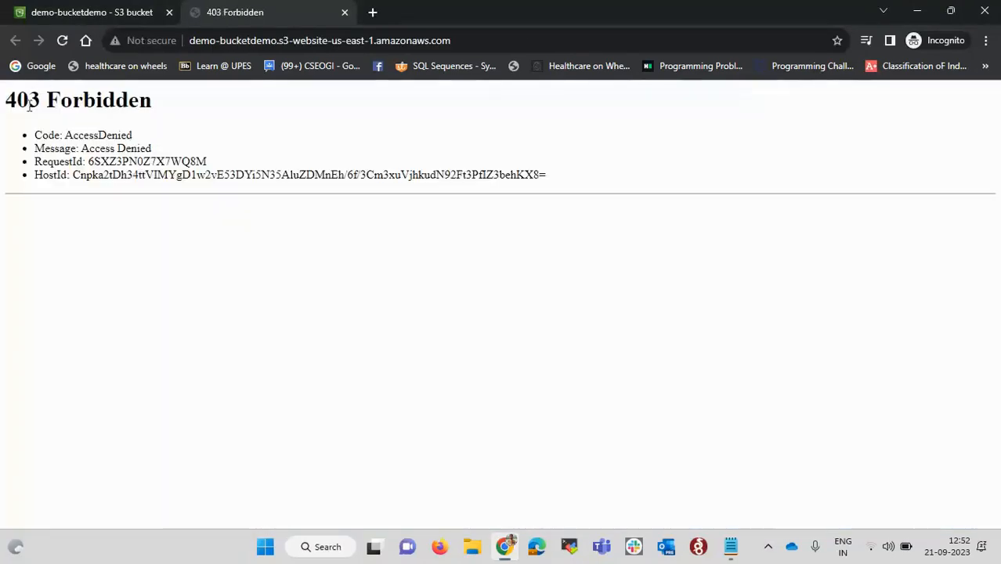
pyautogui.moveTo(36, 135); pyautogui.dragTo(153, 147)
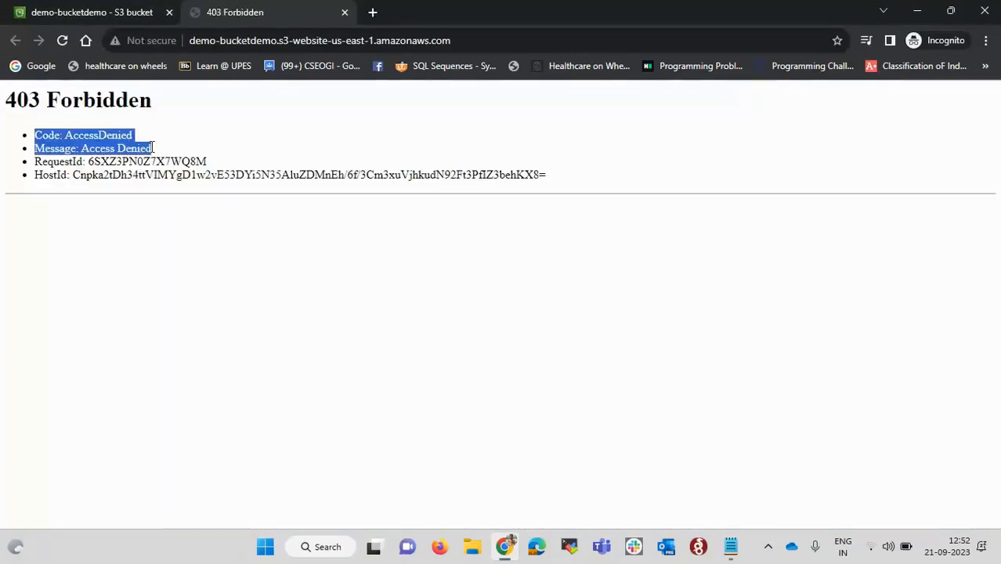
pyautogui.moveTo(566, 188); pyautogui.dragTo(30, 131)
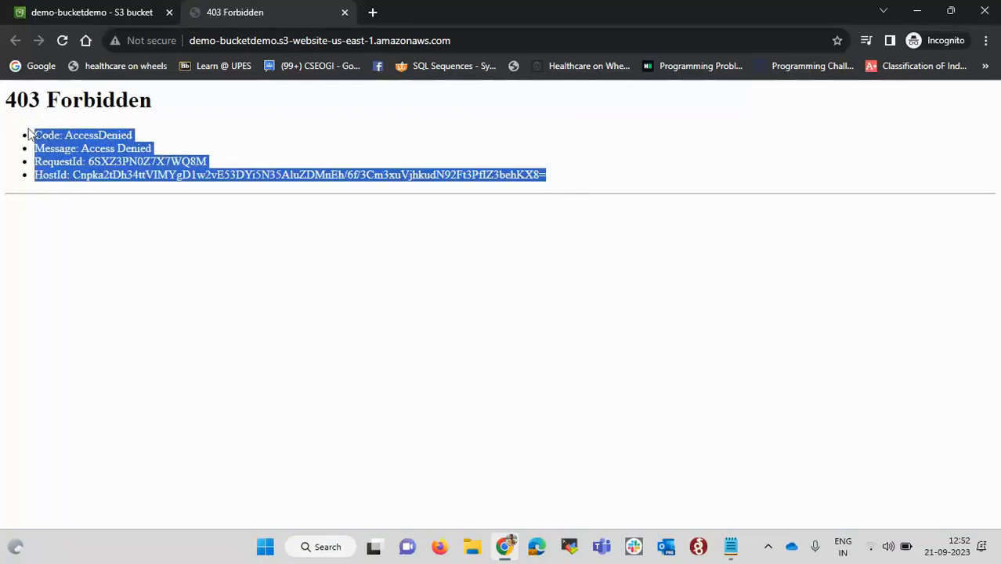
pyautogui.click(244, 136)
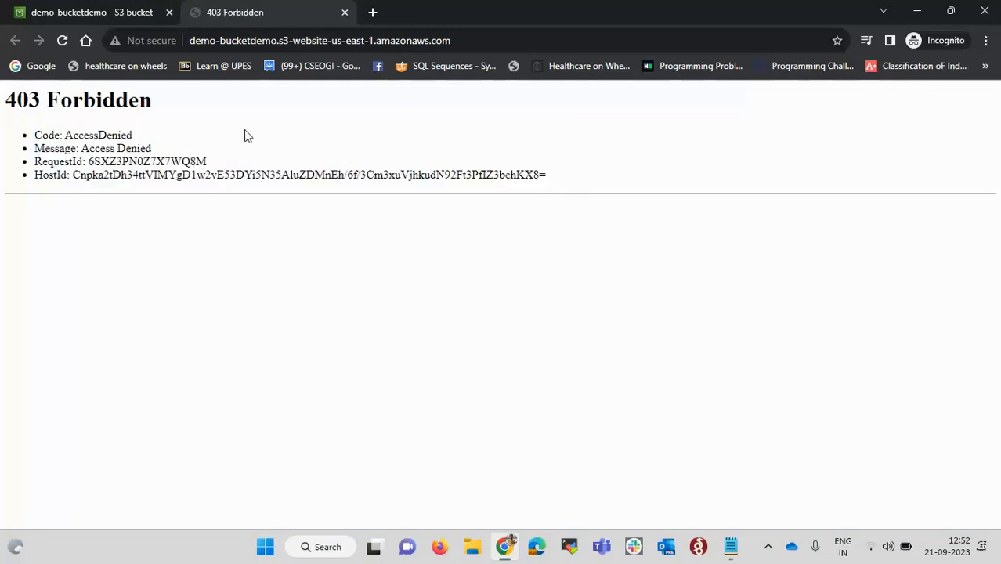
# Return to the demo-bucketdemo console page and go to the Block public access settings in its permissions
pyautogui.click(120, 20)
pyautogui.scroll(10, 362, 309)
pyautogui.scroll(15, 363, 310)
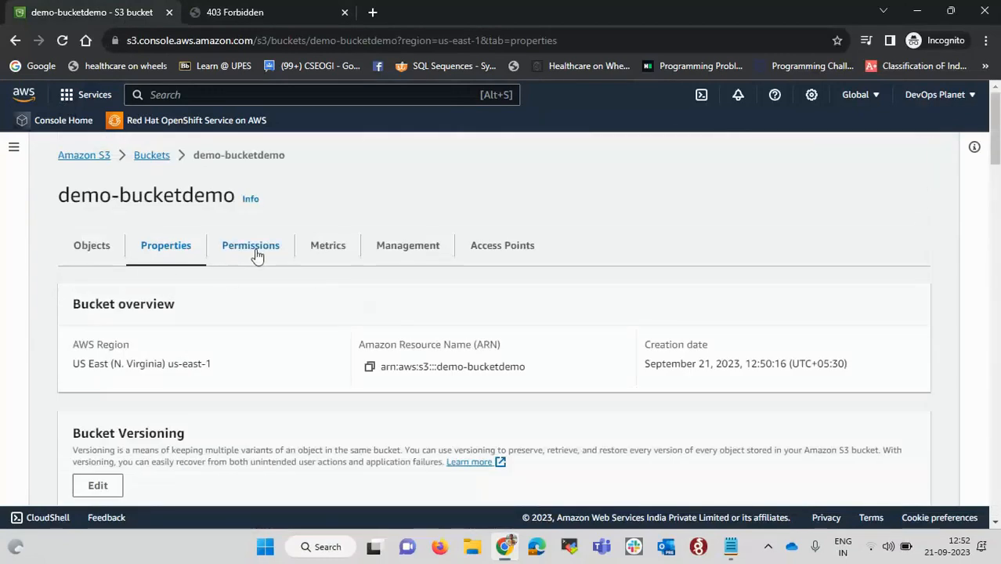
pyautogui.click(261, 256)
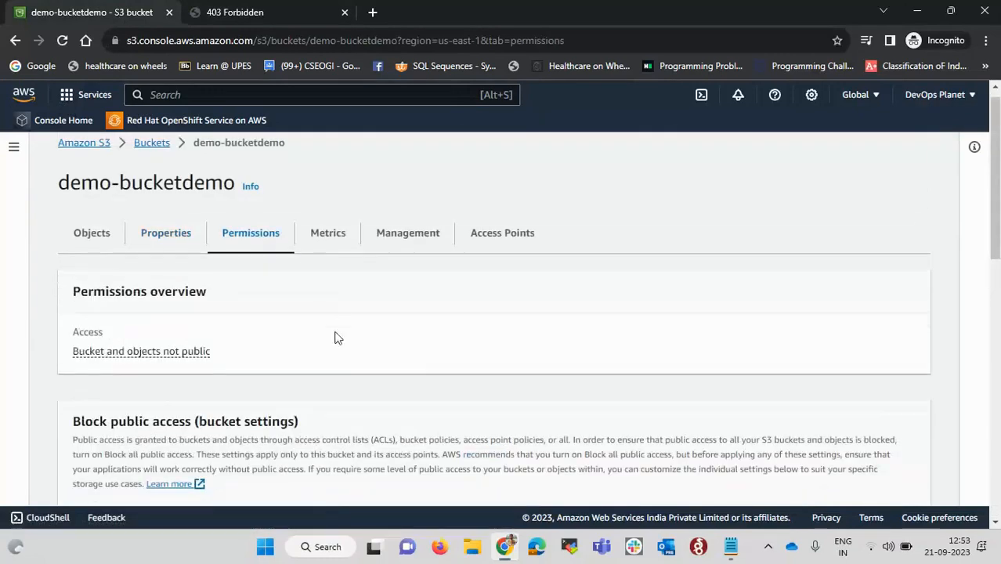
pyautogui.scroll(-2, 335, 337)
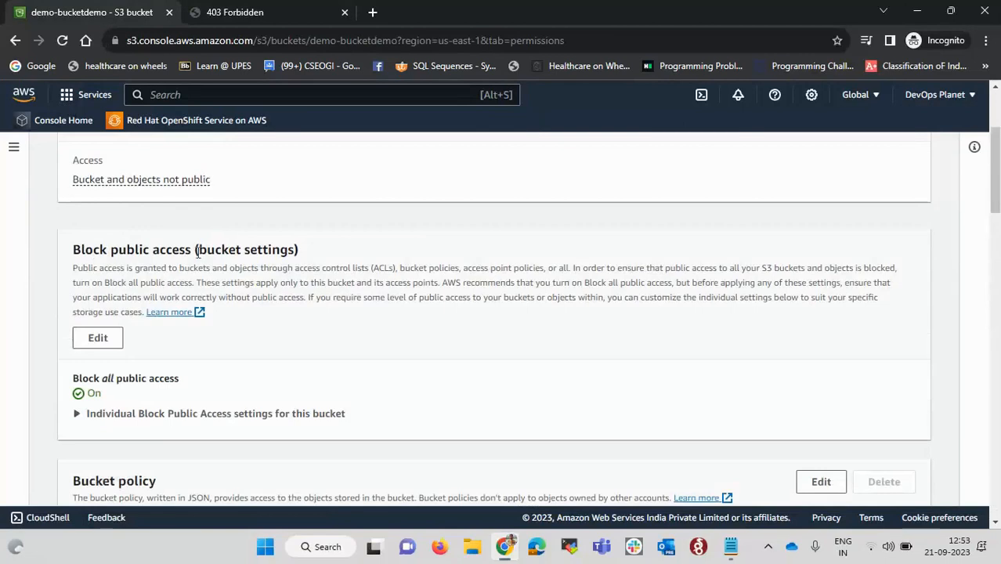
pyautogui.scroll(-1, 265, 258)
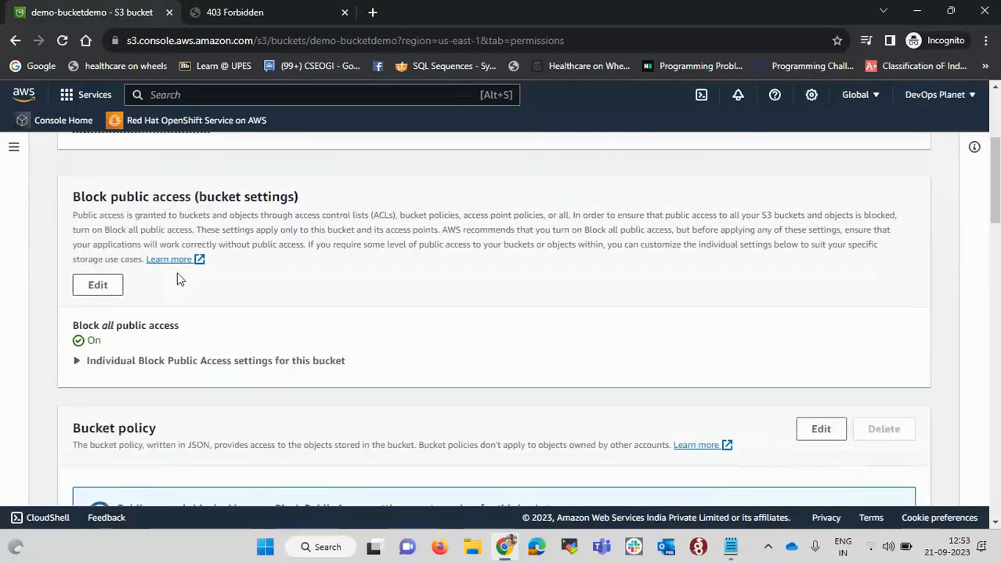
# Turn off Block all public access for the bucket, save the changes and confirm them with "confirm"
pyautogui.click(103, 285)
pyautogui.click(78, 370)
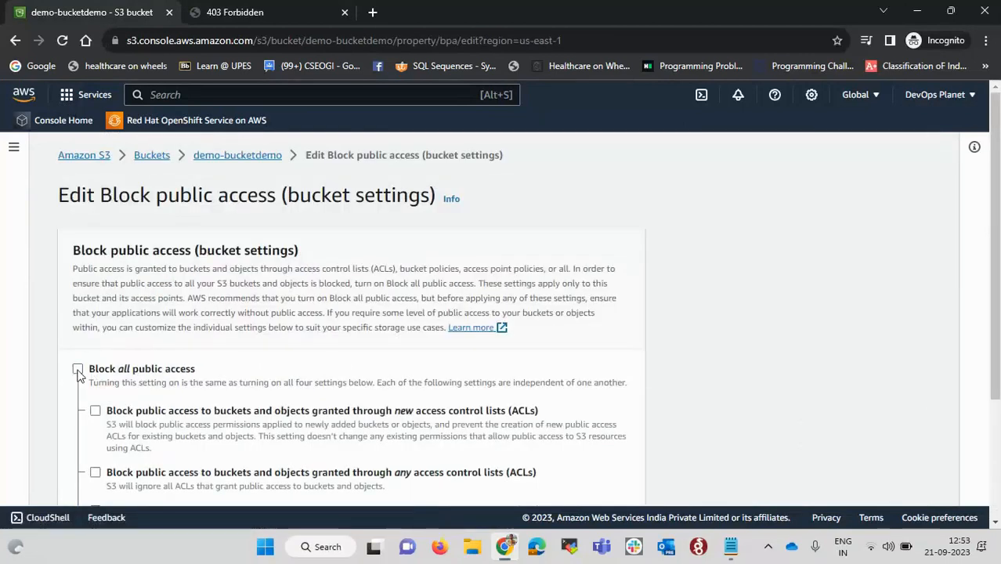
pyautogui.scroll(-2, 450, 355)
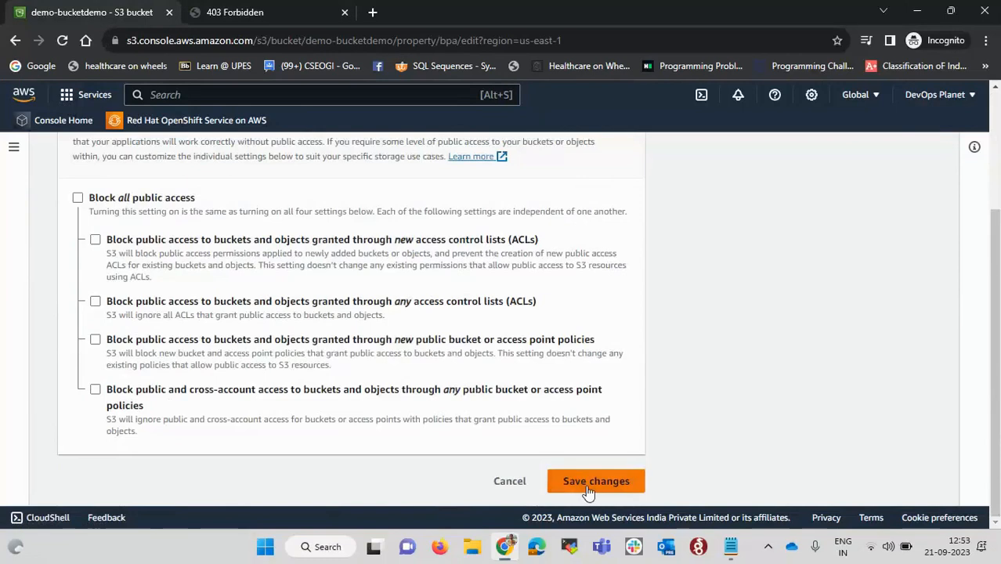
pyautogui.click(587, 487)
pyautogui.click(442, 364)
pyautogui.write('c')
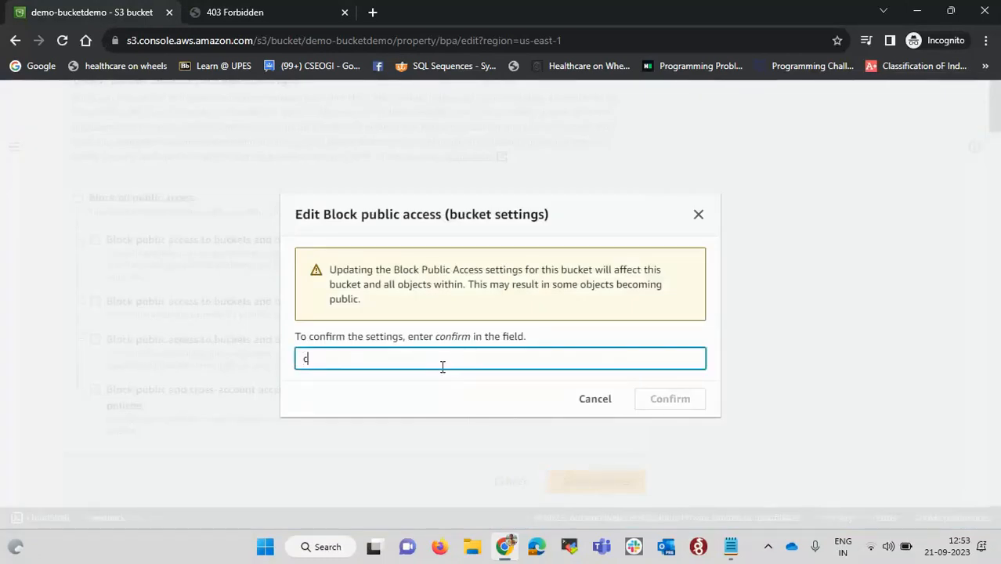
pyautogui.write('onfirm')
pyautogui.click(678, 401)
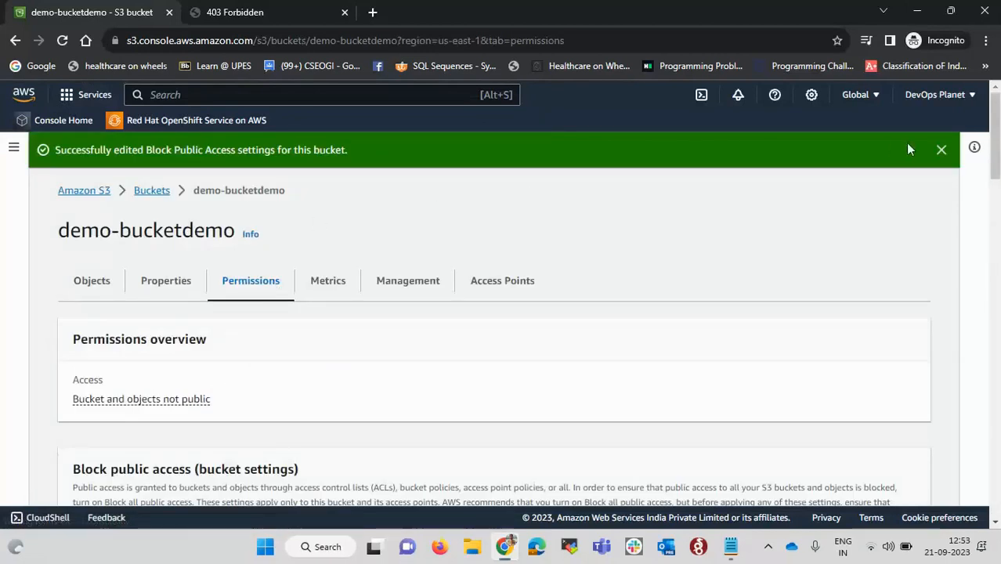
# Dismiss the success notice and go to the Bucket policy section of the bucket's permissions
pyautogui.click(941, 150)
pyautogui.scroll(-8, 469, 299)
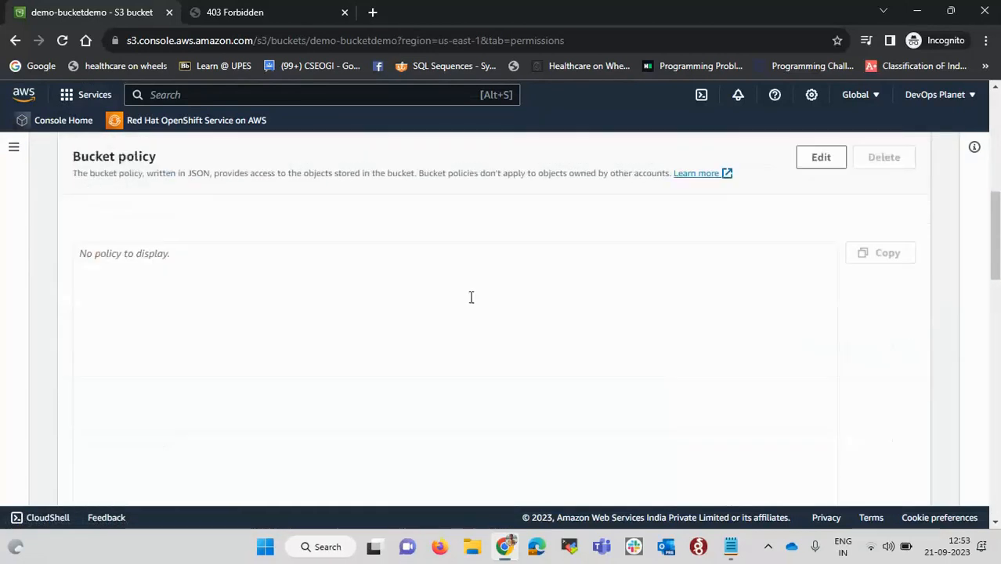
pyautogui.scroll(2, 361, 305)
pyautogui.scroll(6, 361, 306)
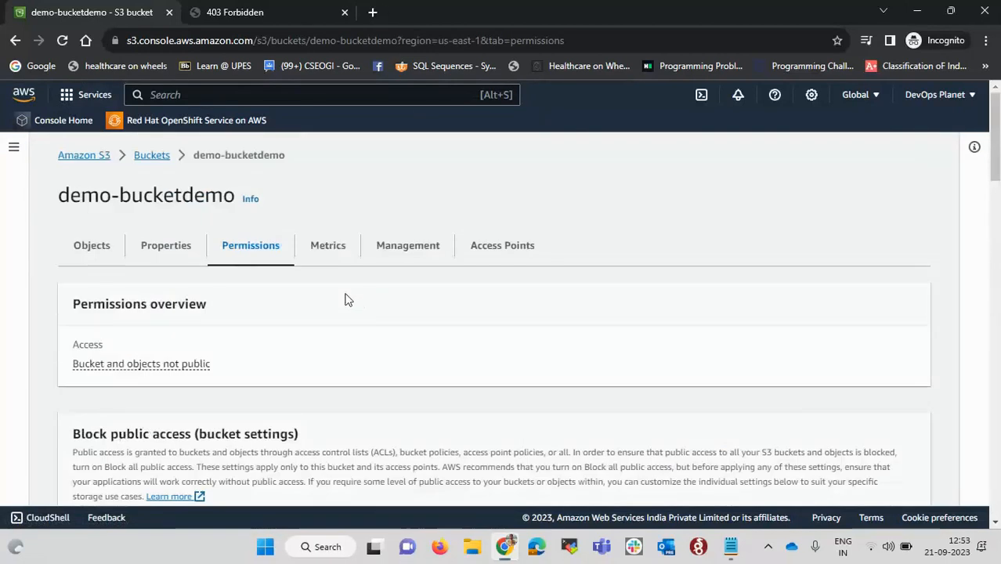
pyautogui.scroll(-6, 338, 314)
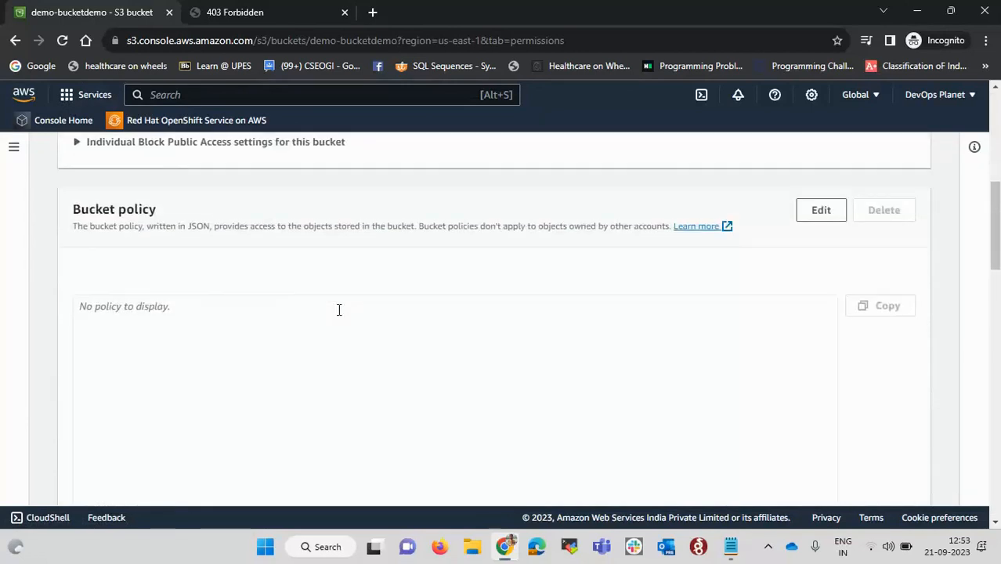
pyautogui.click(257, 324)
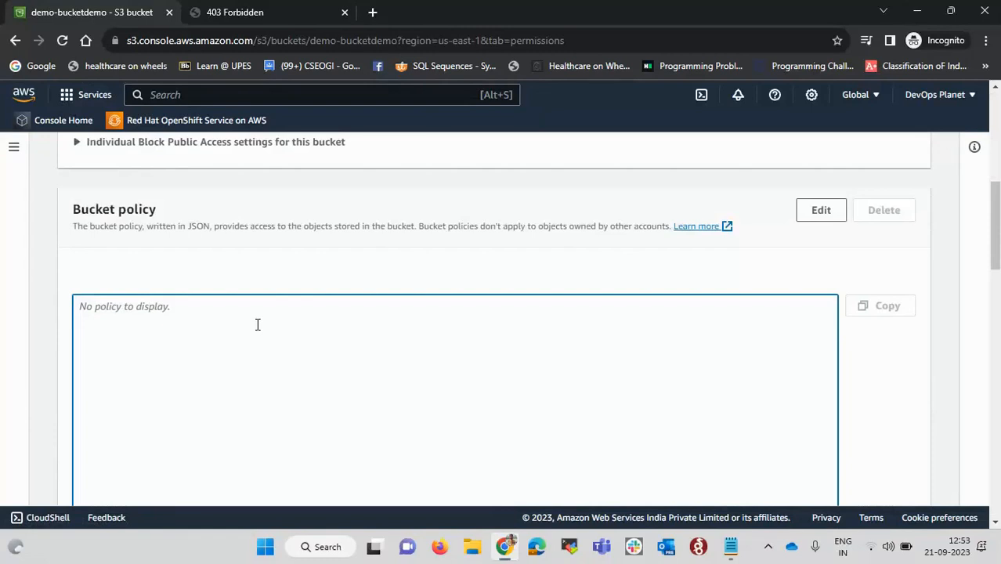
# Switch to the policy file in Notepad, copy its whole JSON text and return to the bucket's permissions in the browser
pyautogui.hotkey('alt', 'Tab')
pyautogui.hotkey('alt', 'Tab')
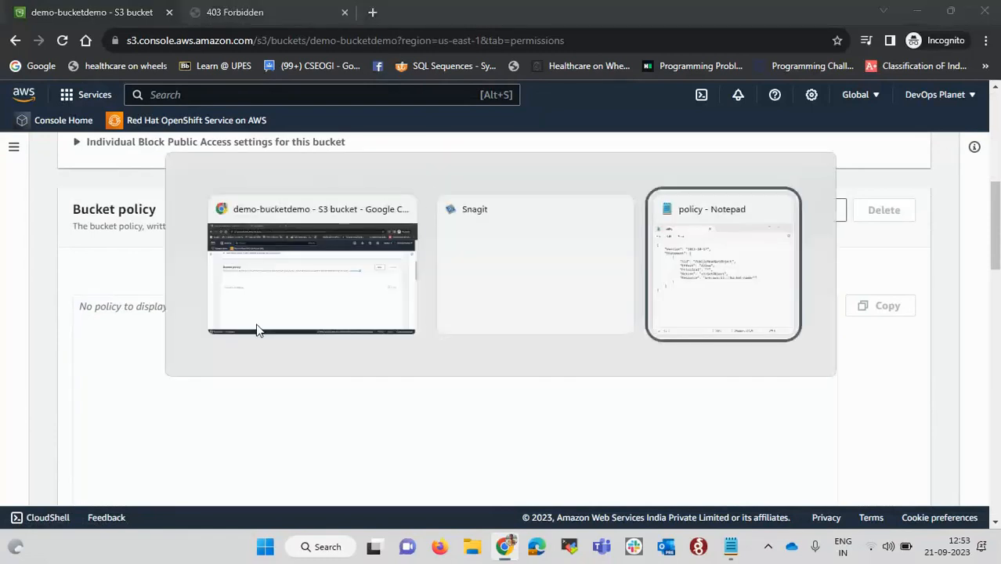
pyautogui.tripleClick(31, 94)
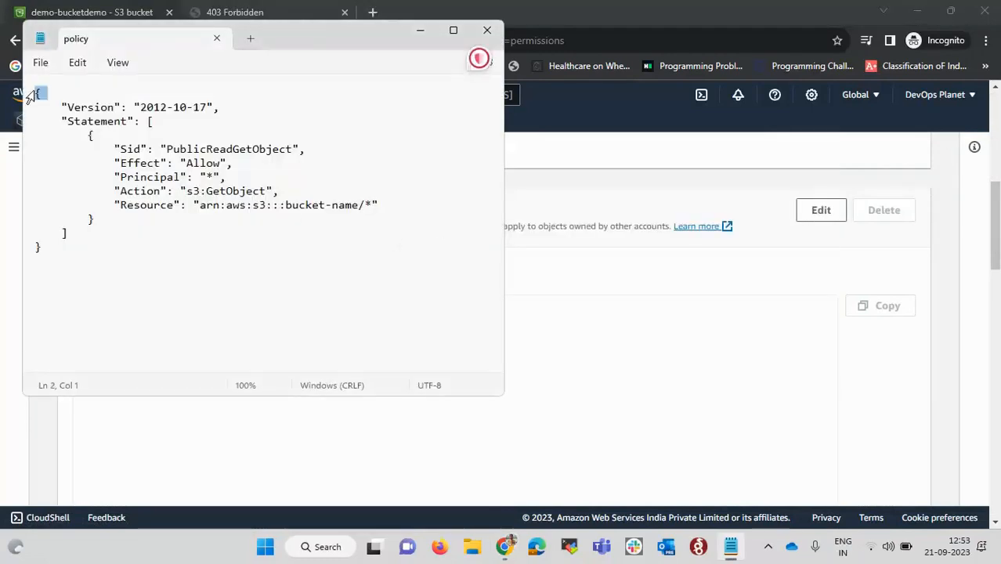
pyautogui.click(147, 228)
pyautogui.hotkey('ctrl', 'a')
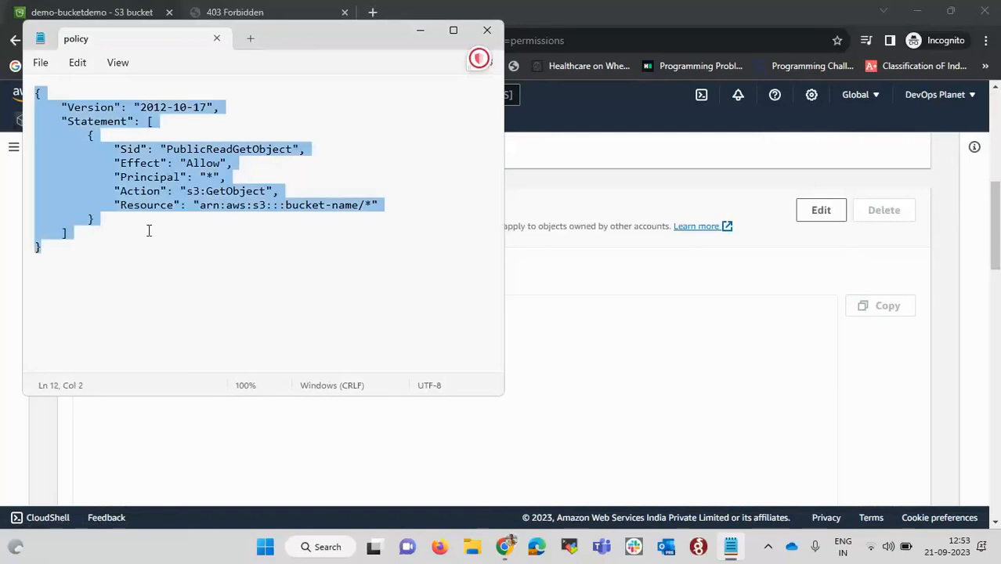
pyautogui.click(563, 363)
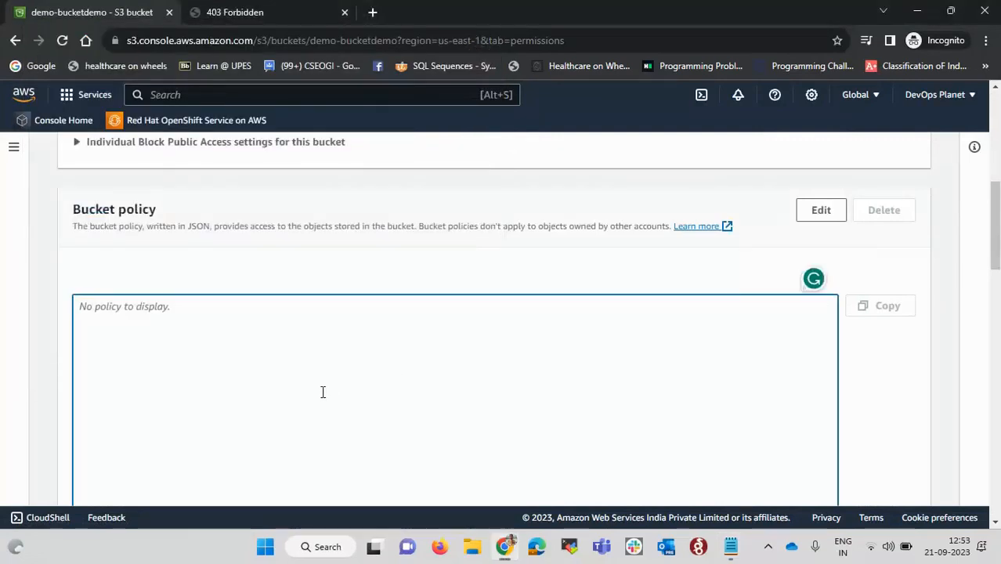
pyautogui.scroll(-1, 391, 383)
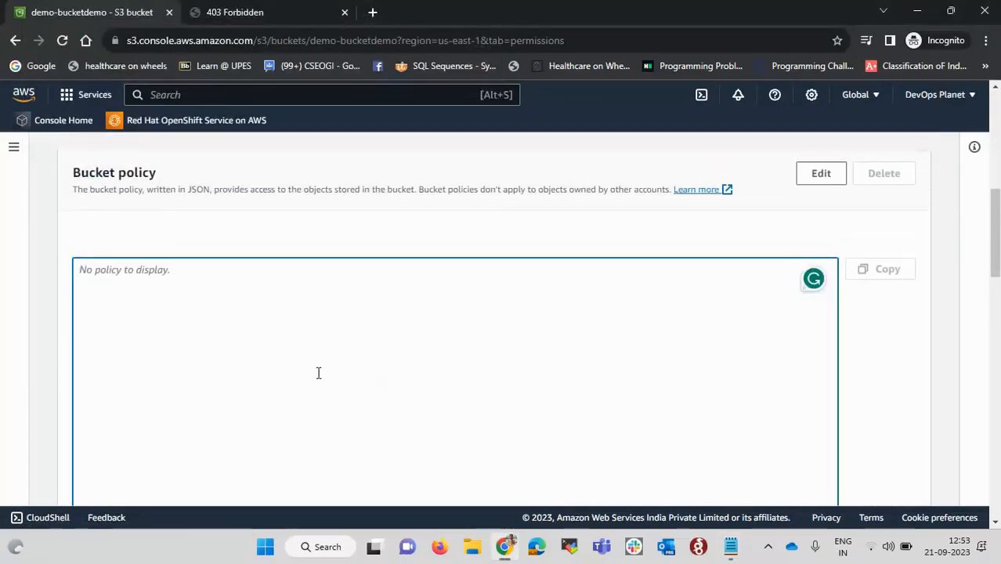
pyautogui.hotkey('alt', 'Tab')
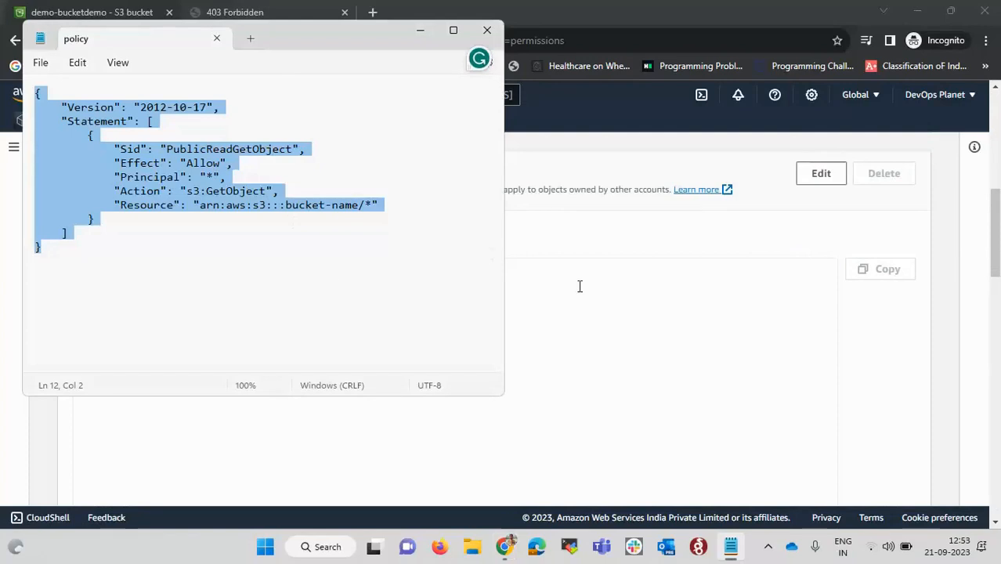
pyautogui.press('Tab')
pyautogui.hotkey('ctrl', 'z')
pyautogui.hotkey('ctrl', 'c')
pyautogui.hotkey('alt', 'Tab')
# Open the bucket policy of demo-bucketdemo for editing and paste the copied JSON policy into the empty policy editor
pyautogui.click(511, 397)
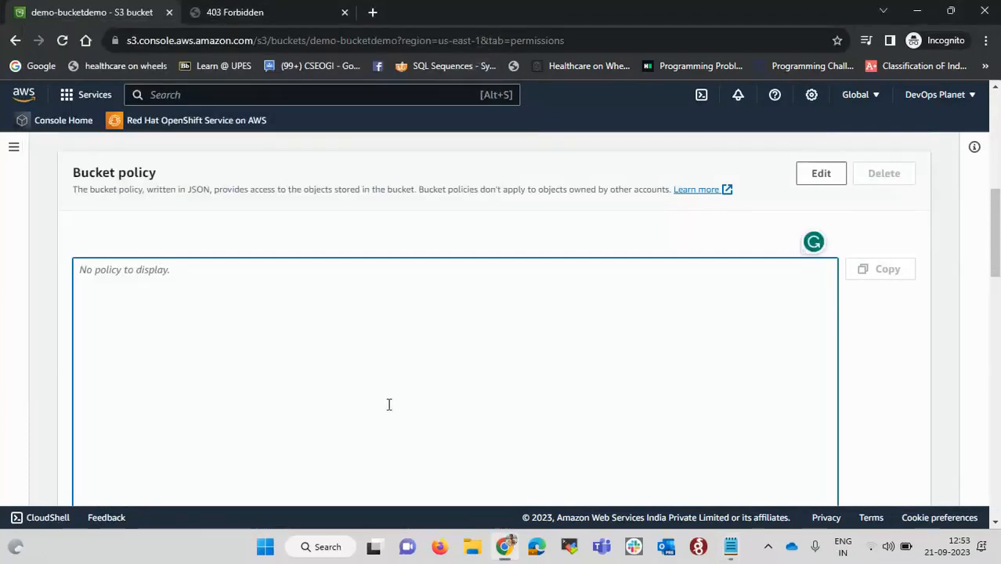
pyautogui.scroll(-3, 389, 404)
pyautogui.scroll(3, 387, 407)
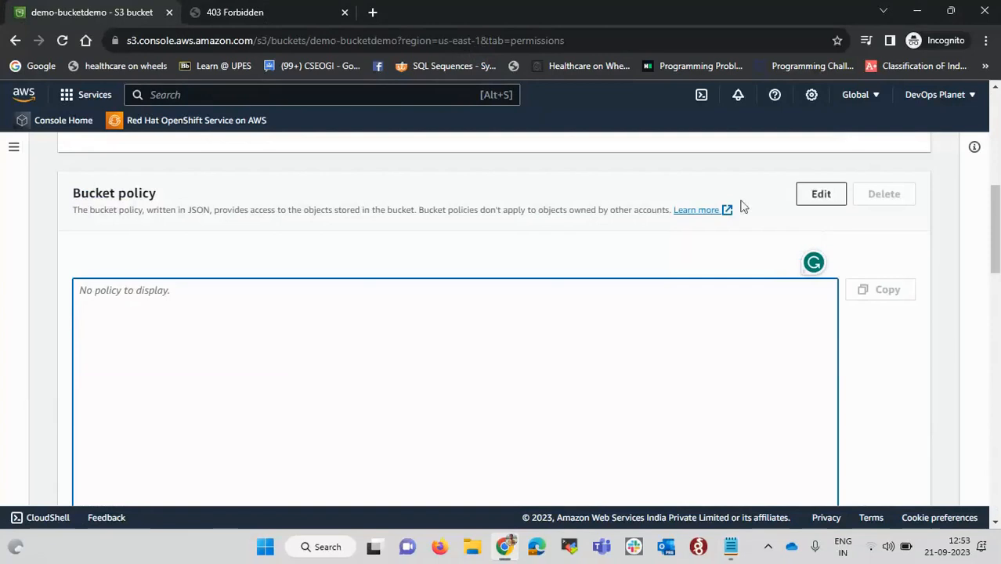
pyautogui.click(820, 196)
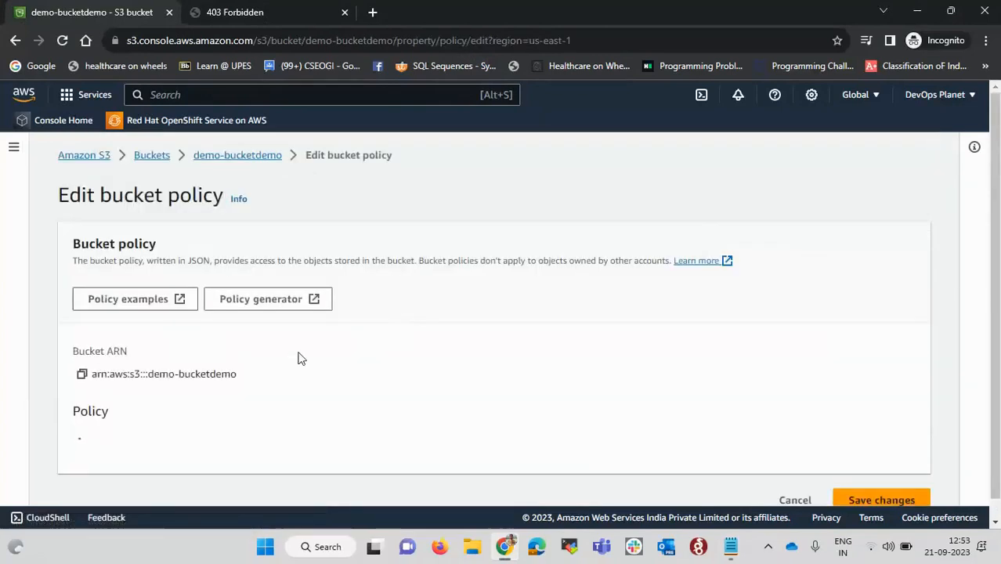
pyautogui.scroll(-2, 297, 358)
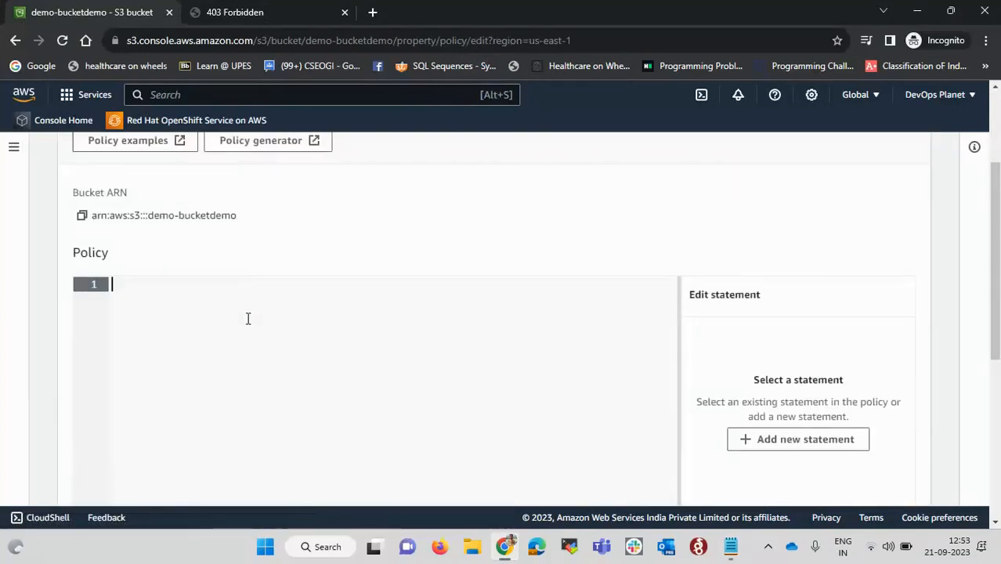
pyautogui.hotkey('ctrl', 'v')
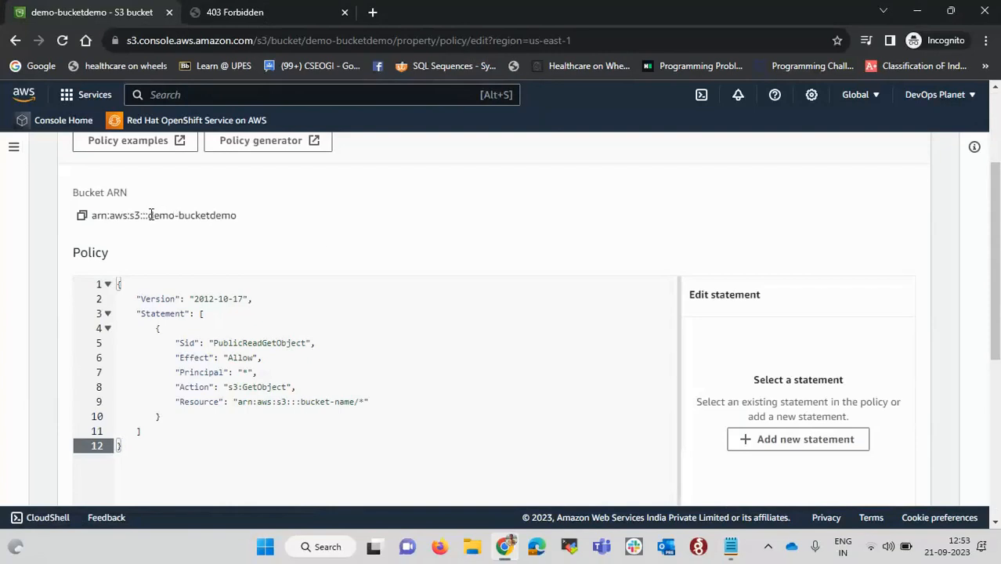
# Replace the bucket-name placeholder in the policy's Resource ARN with demo-bucketdemo, copied from the Bucket ARN, and save the changes
pyautogui.moveTo(149, 214); pyautogui.dragTo(240, 221)
pyautogui.hotkey('ctrl', 'c')
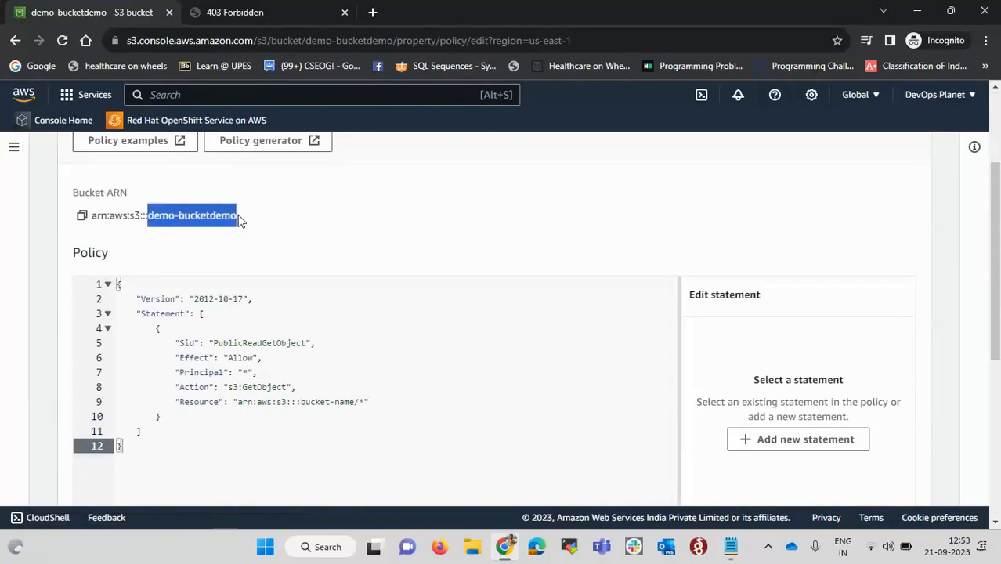
pyautogui.moveTo(299, 400); pyautogui.dragTo(357, 401)
pyautogui.hotkey('ctrl', 'v')
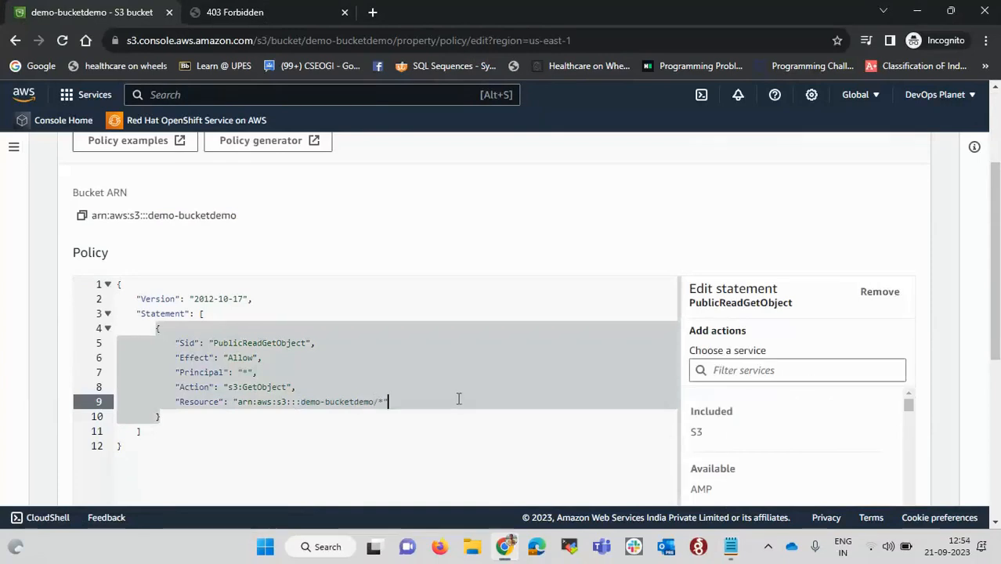
pyautogui.scroll(-5, 458, 398)
pyautogui.click(882, 480)
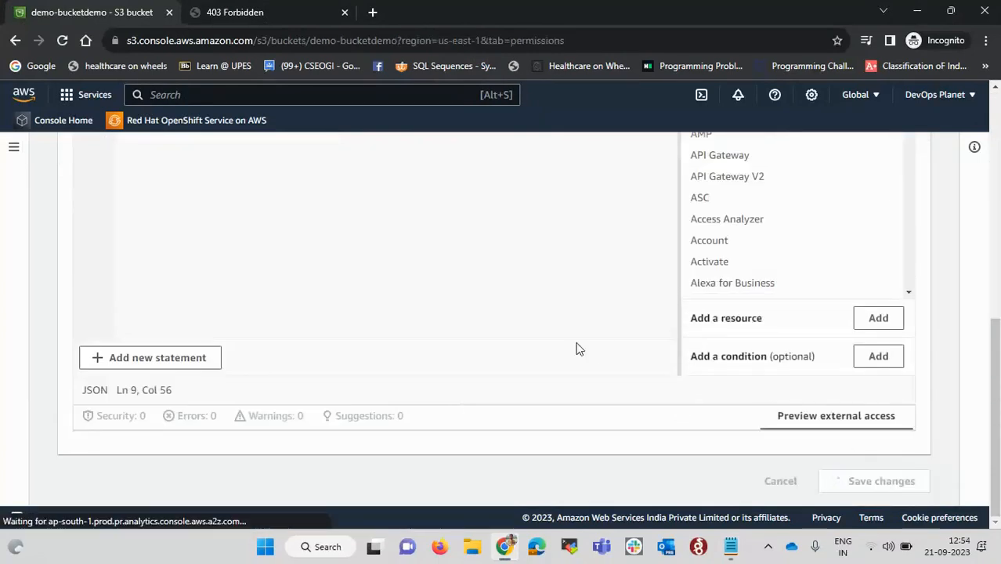
# Examine the saved bucket policy in the permissions of demo-bucketdemo
pyautogui.click(169, 283)
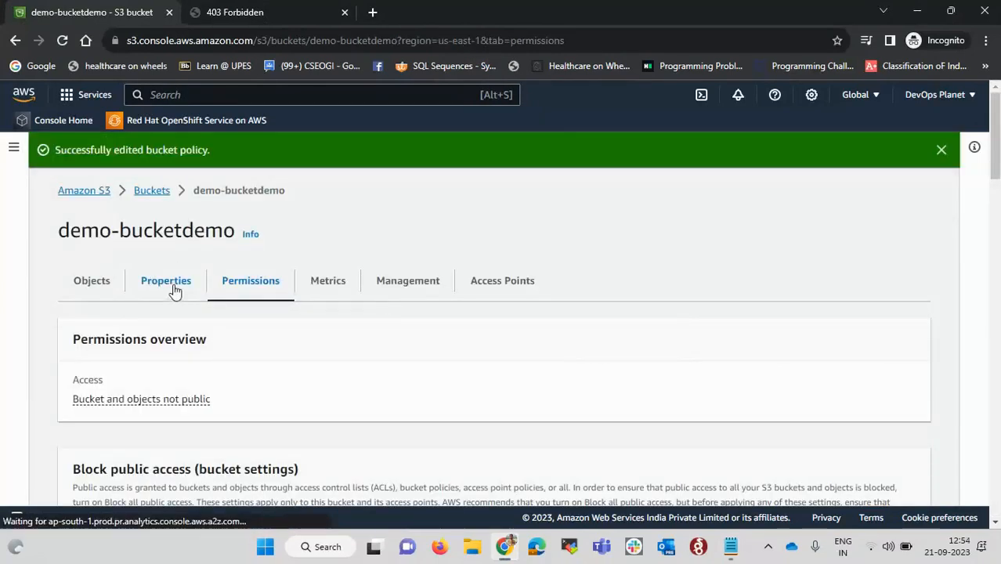
pyautogui.click(233, 253)
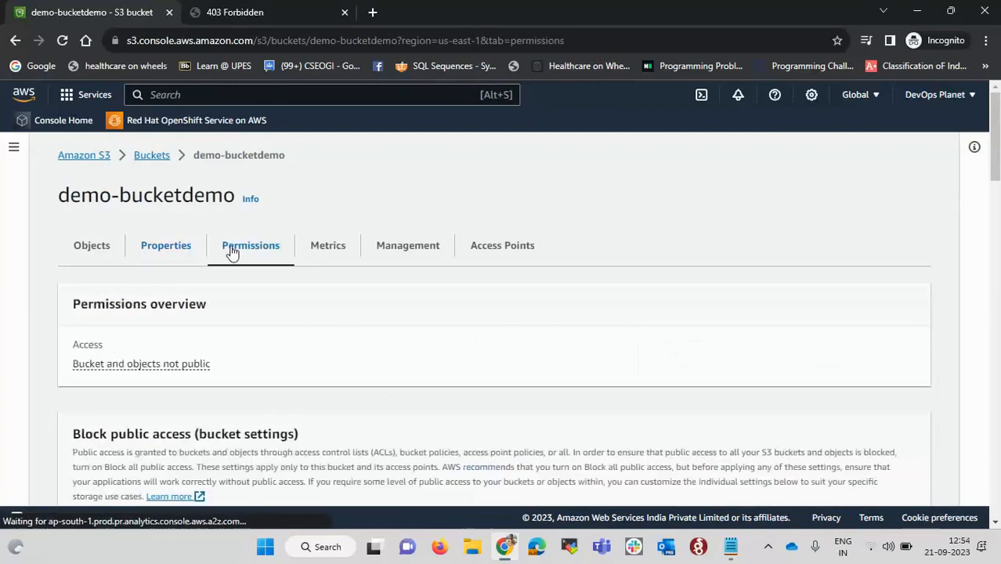
pyautogui.scroll(-8, 420, 423)
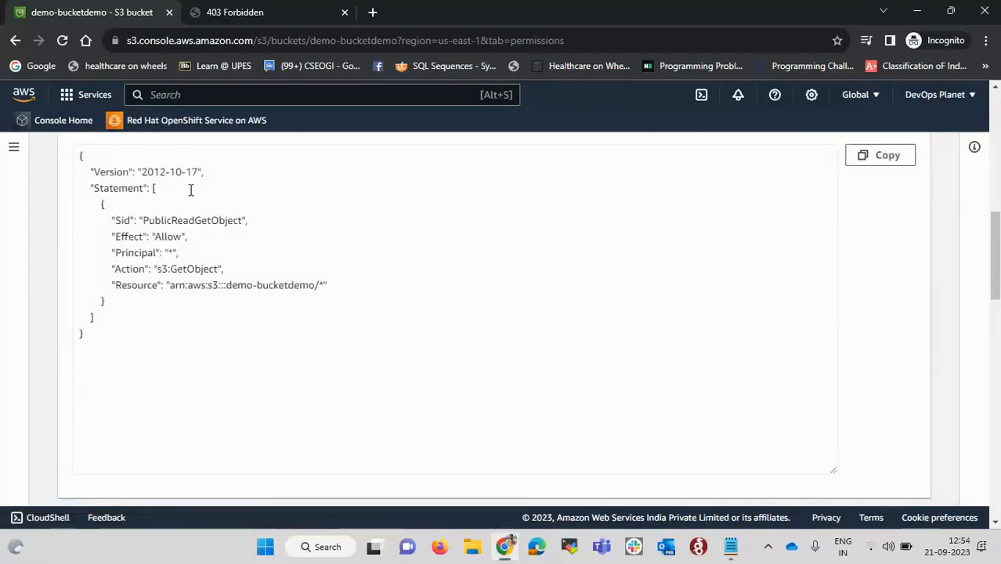
pyautogui.scroll(10, 191, 189)
# Reload the bucket website endpoint page, check what it displays and return to the demo-bucketdemo console page
pyautogui.click(256, 14)
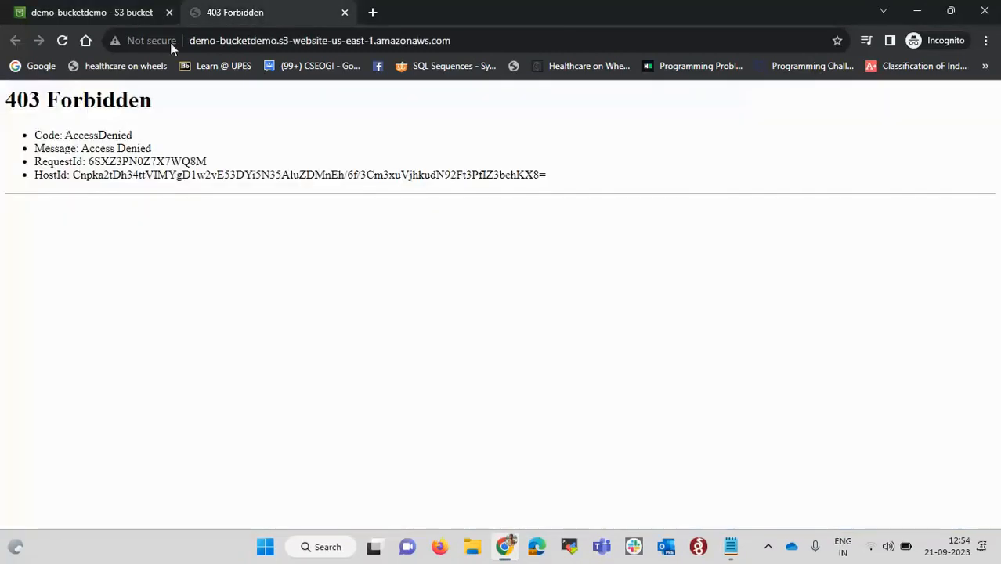
pyautogui.click(62, 40)
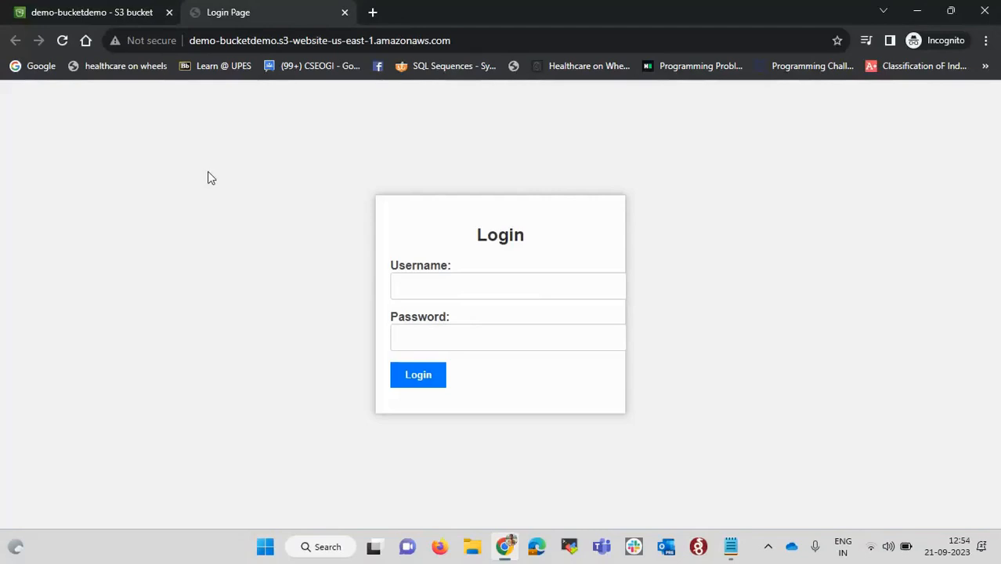
pyautogui.click(82, 10)
pyautogui.scroll(3, 391, 321)
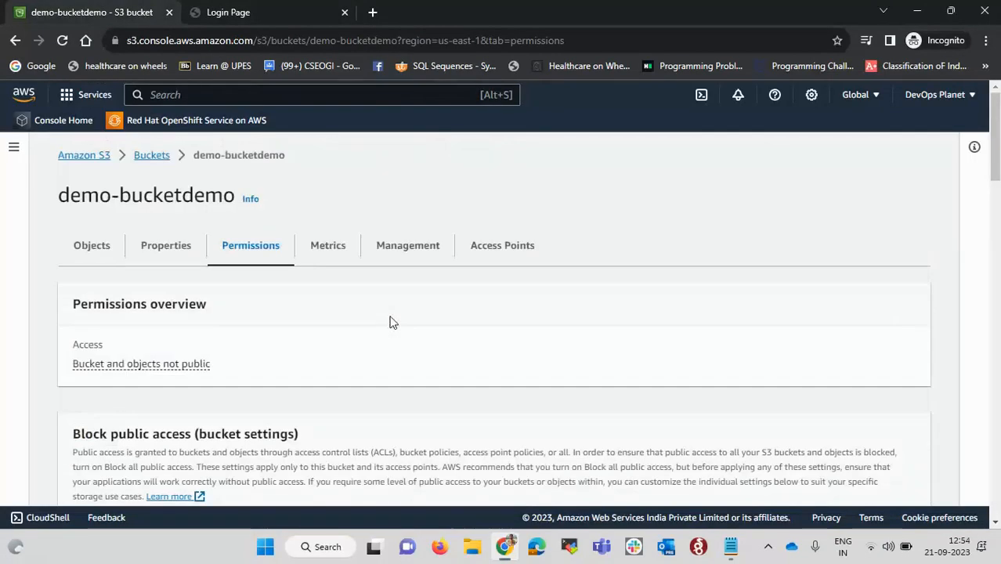